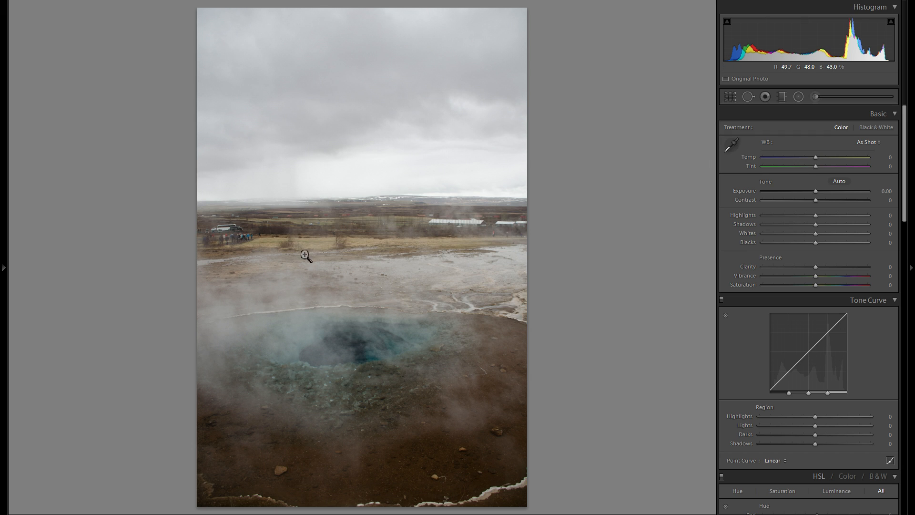
Heal the tourists and vehicles at the photo's left edge using Spot Removal at size 77, feather 50, opacity 100, with a newly selected source.
left_click_drag(220, 247, 321, 263)
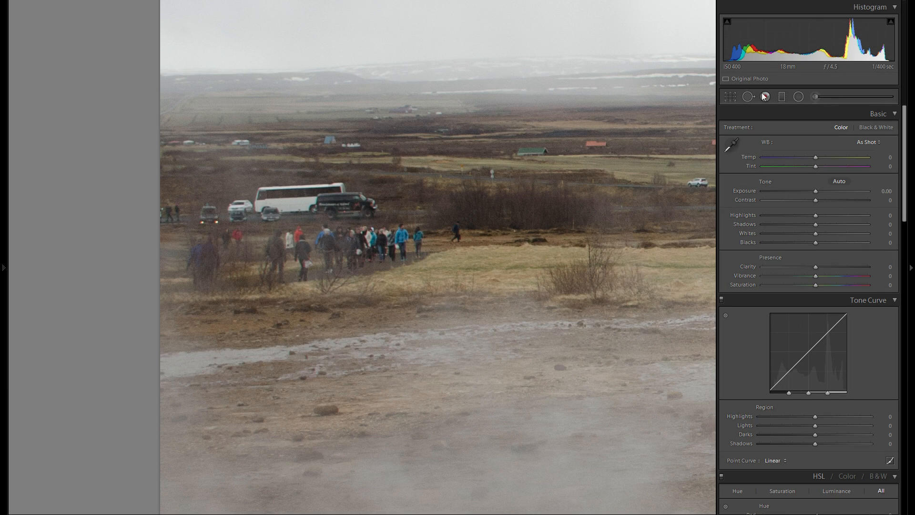
left_click(748, 97)
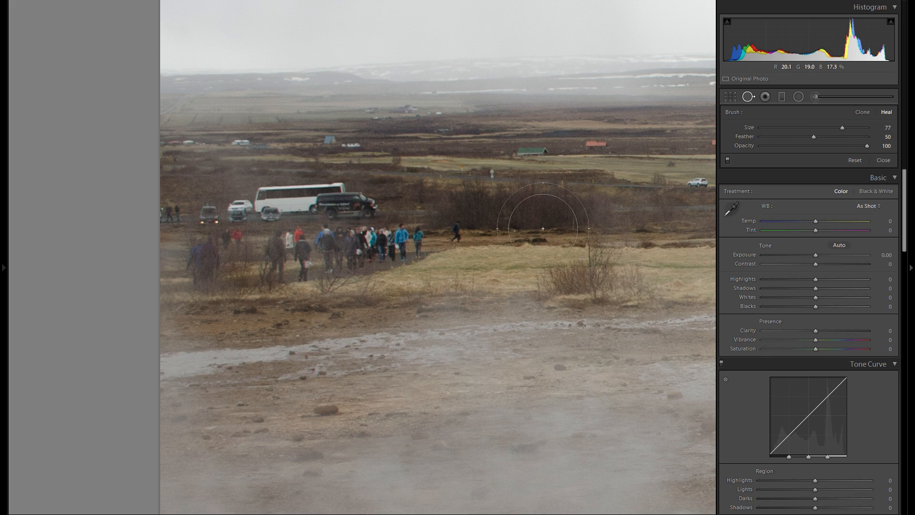
mouse_move(492, 224)
left_mouse_down()
mouse_move(301, 209)
mouse_move(176, 216)
mouse_move(226, 256)
mouse_move(303, 273)
mouse_move(354, 259)
mouse_move(489, 250)
left_mouse_up()
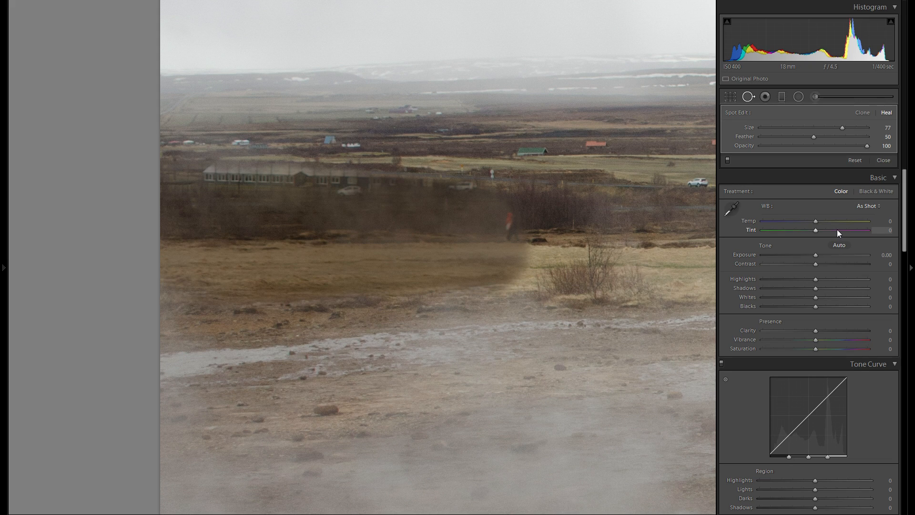
right_click(362, 253)
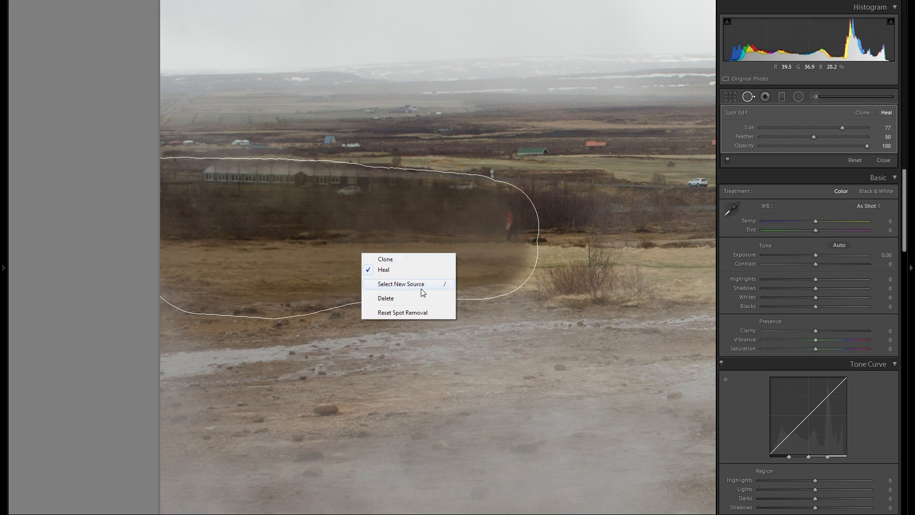
left_click(421, 286)
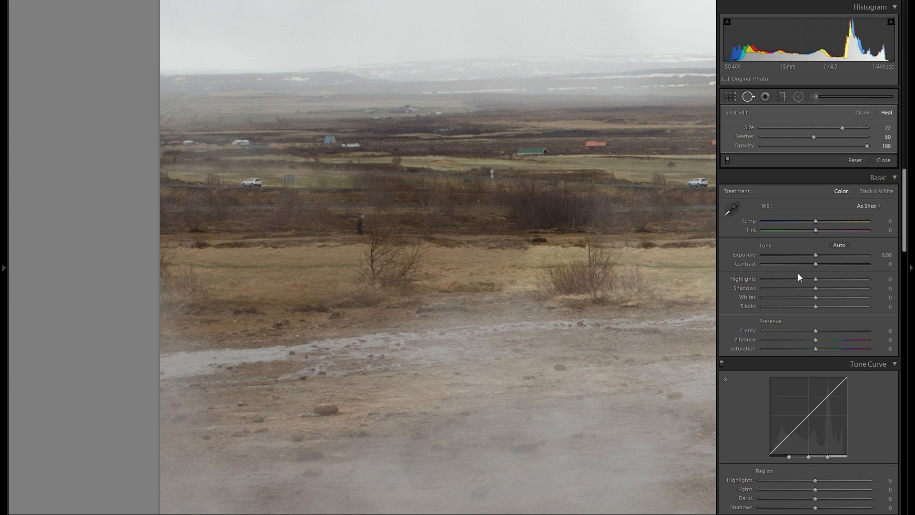
left_click_drag(660, 260, 388, 271)
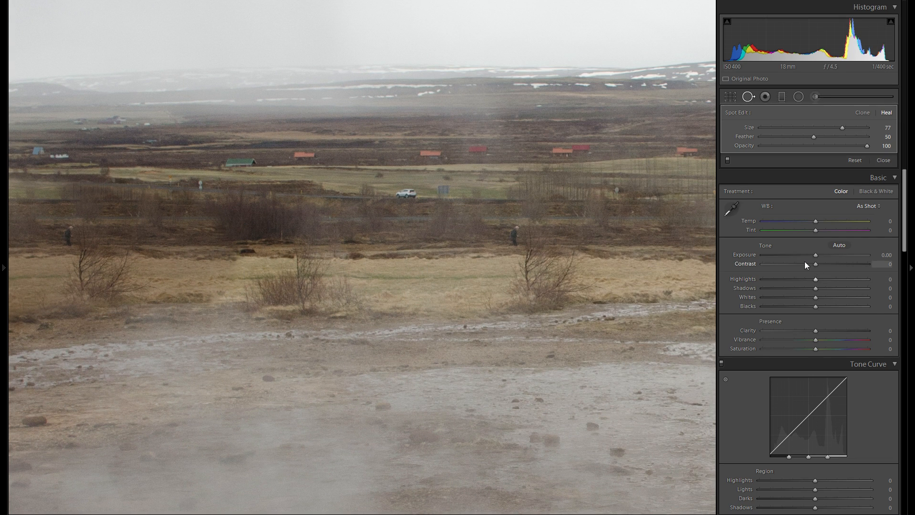
mouse_move(350, 312)
left_mouse_down()
mouse_move(339, 321)
mouse_move(235, 241)
left_mouse_up()
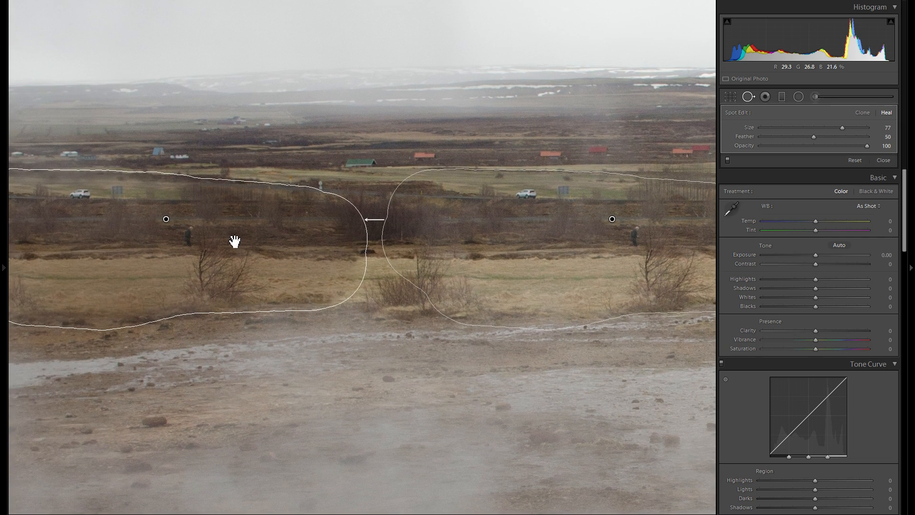
left_click_drag(511, 242, 465, 253)
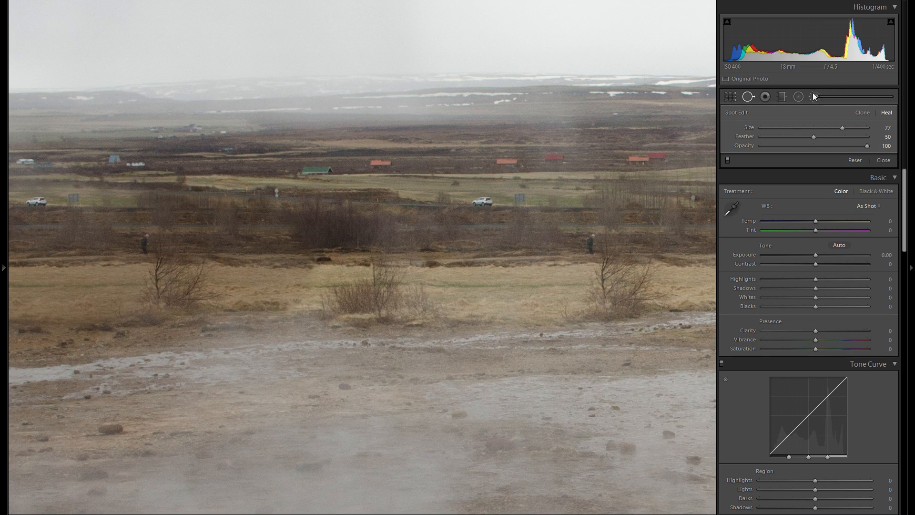
Heal the small dark figure beside the bare bush using a size 58 spot, and return to the full photo.
left_click(749, 98)
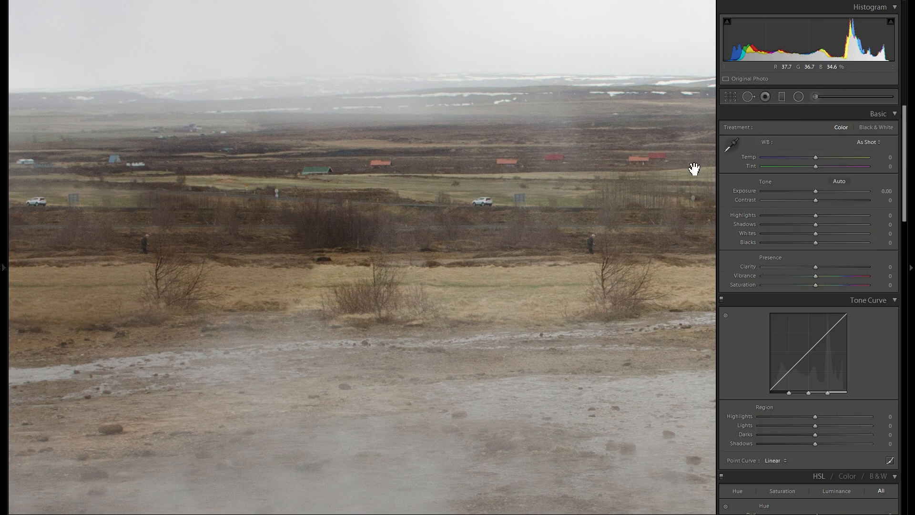
left_click(749, 97)
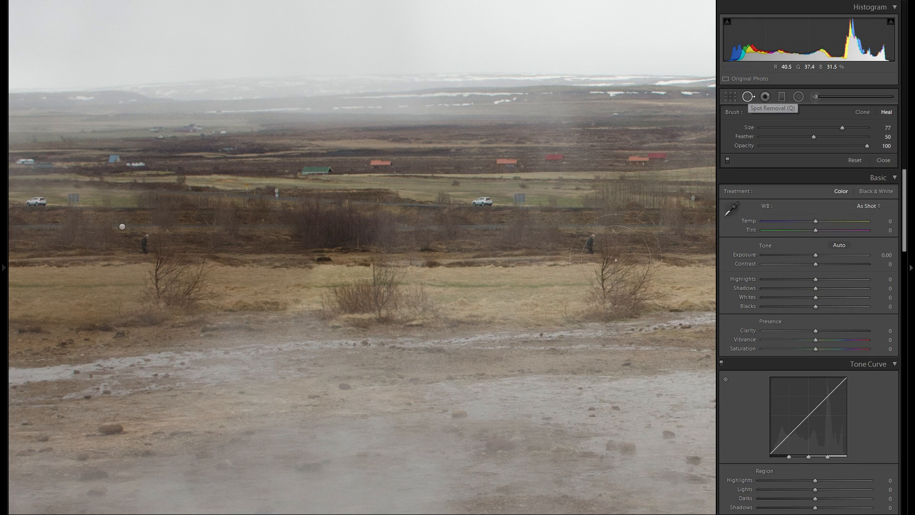
left_click(593, 243)
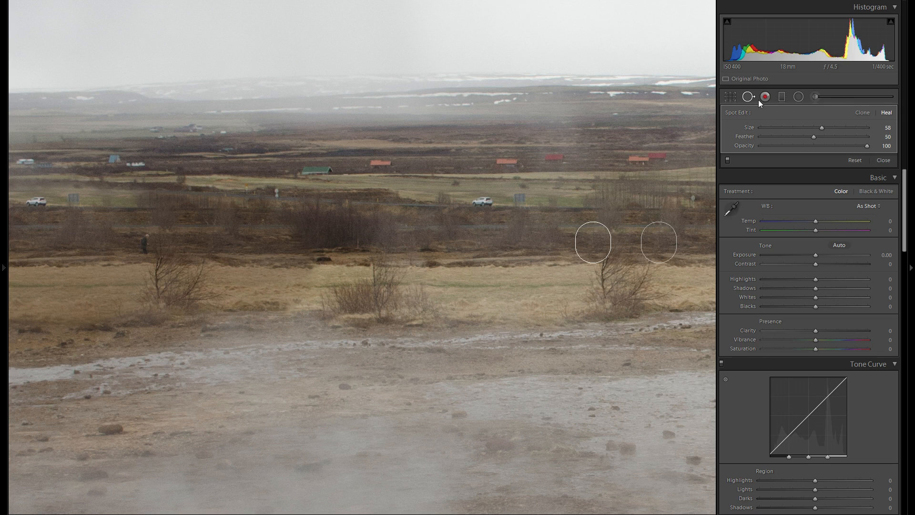
left_click(746, 99)
key("Right")
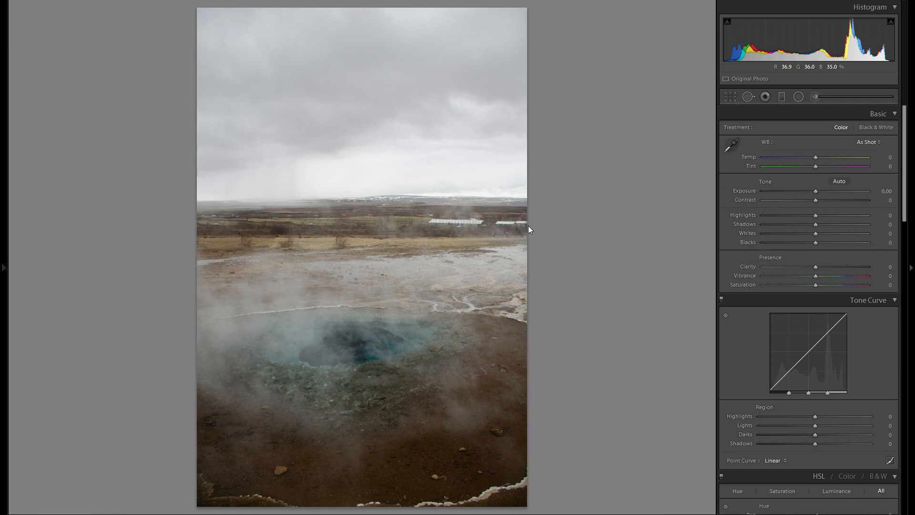
Crop the photo at the 4 x 3 aspect, trimming a strip of sky while keeping the full width.
left_click(732, 98)
left_click_drag(374, 8, 382, 39)
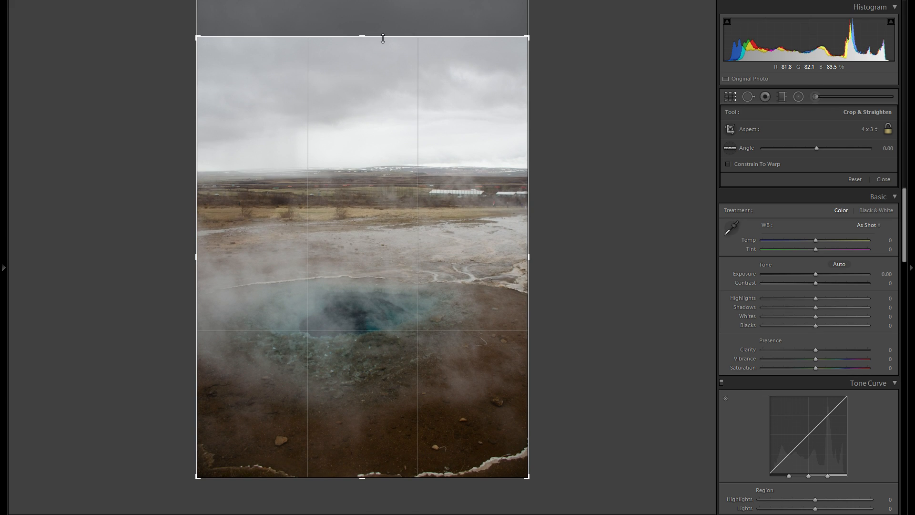
key("Return")
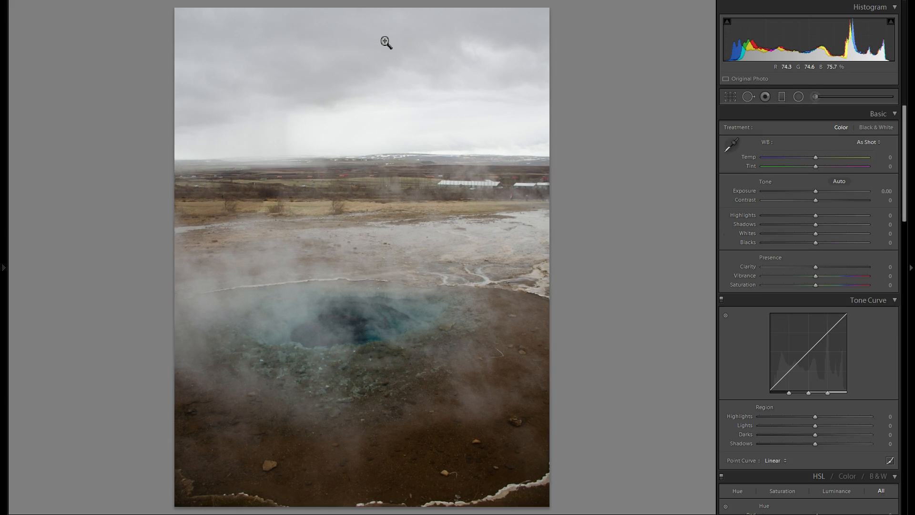
Set Shadows to +100 and Highlights to −100.
left_click_drag(821, 224, 874, 224)
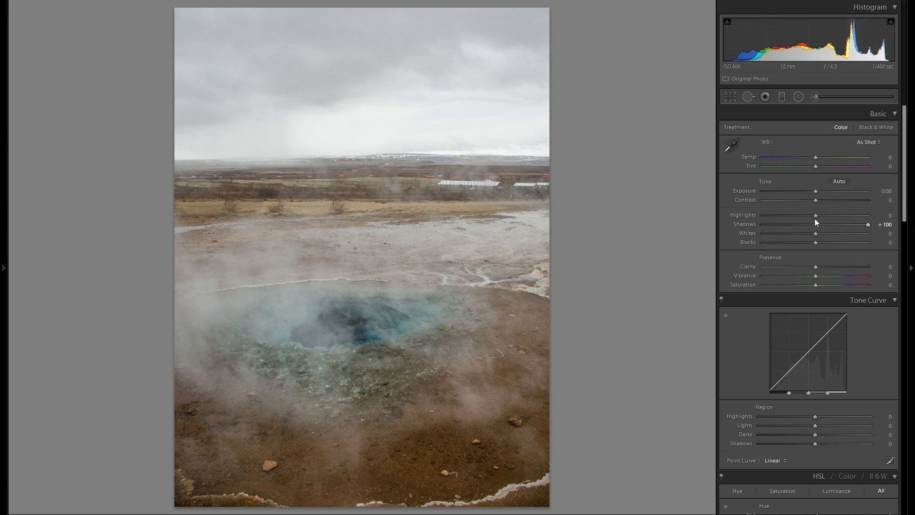
left_click_drag(811, 216, 676, 216)
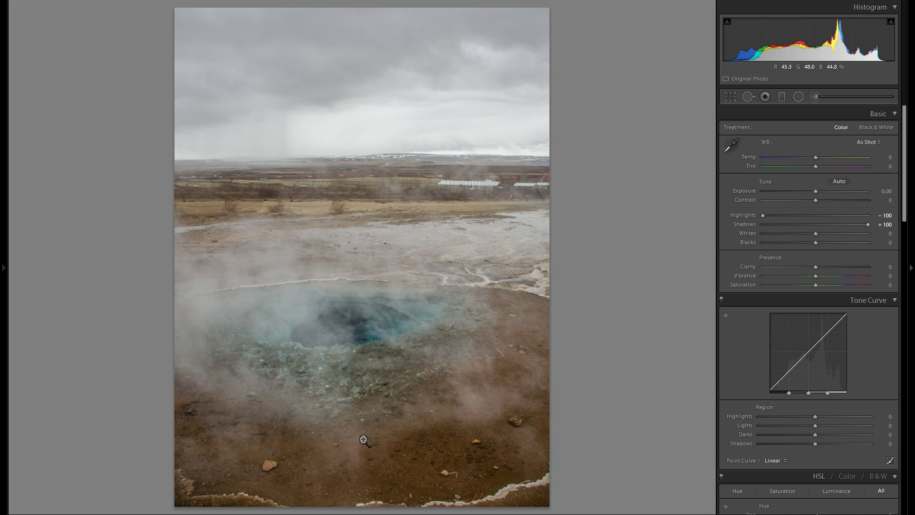
left_click_drag(815, 233, 836, 229)
left_click(835, 229)
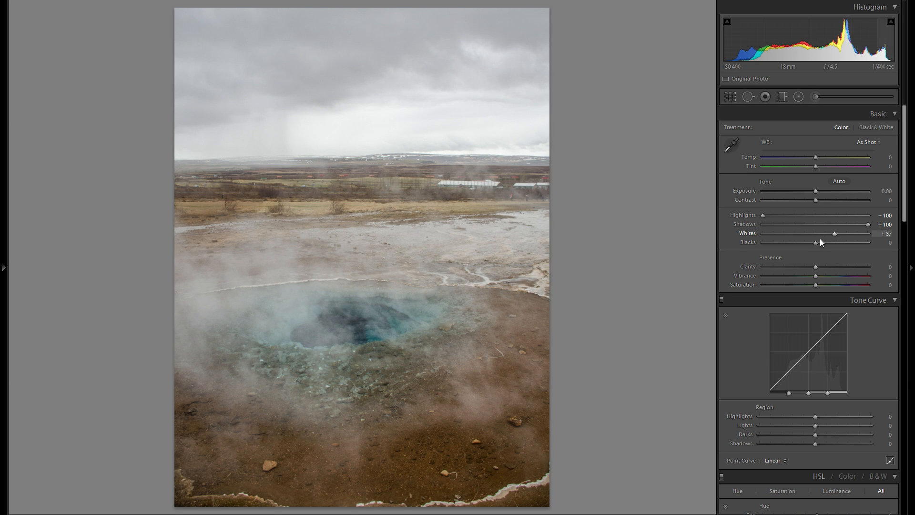
double_click(745, 236)
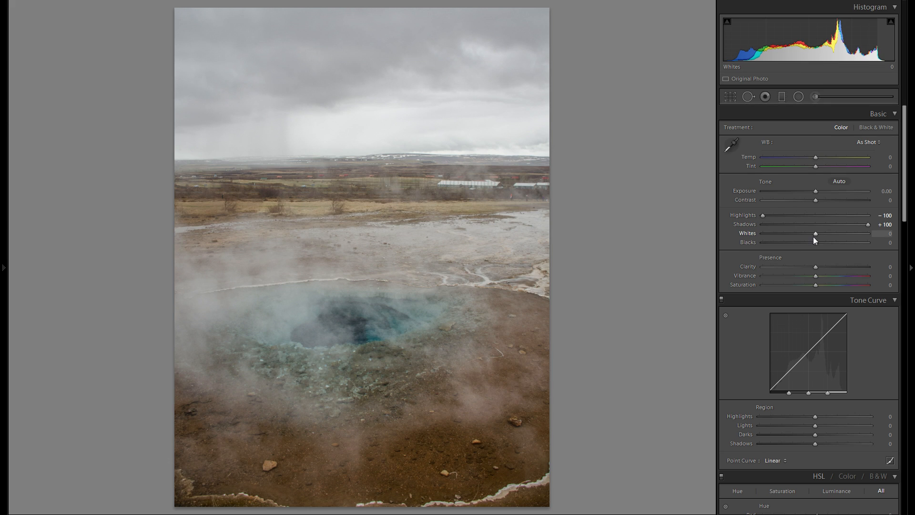
Set Whites to +27 and Contrast to +88, resetting Blacks to 0 after trying −48.
mouse_move(815, 233)
left_mouse_down()
mouse_move(828, 232)
mouse_move(803, 240)
left_mouse_up()
double_click(755, 241)
left_click_drag(816, 200, 863, 198)
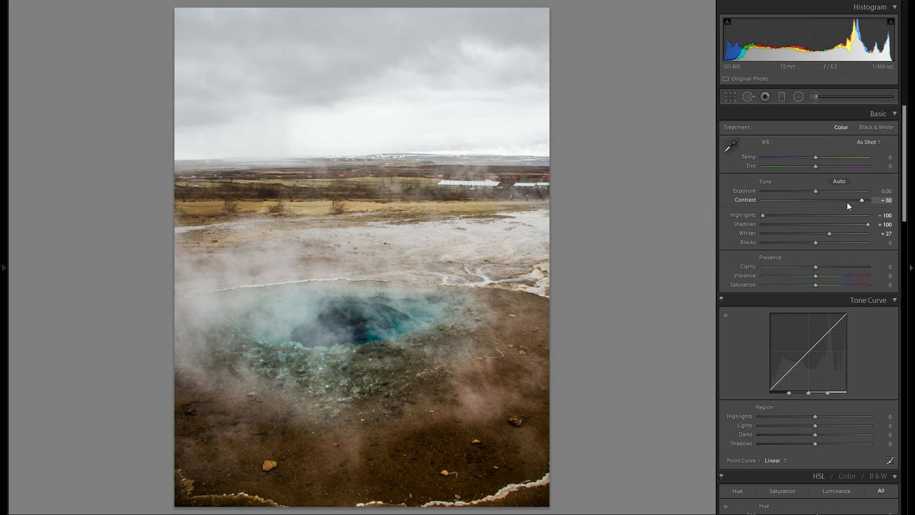
left_click_drag(827, 240, 791, 250)
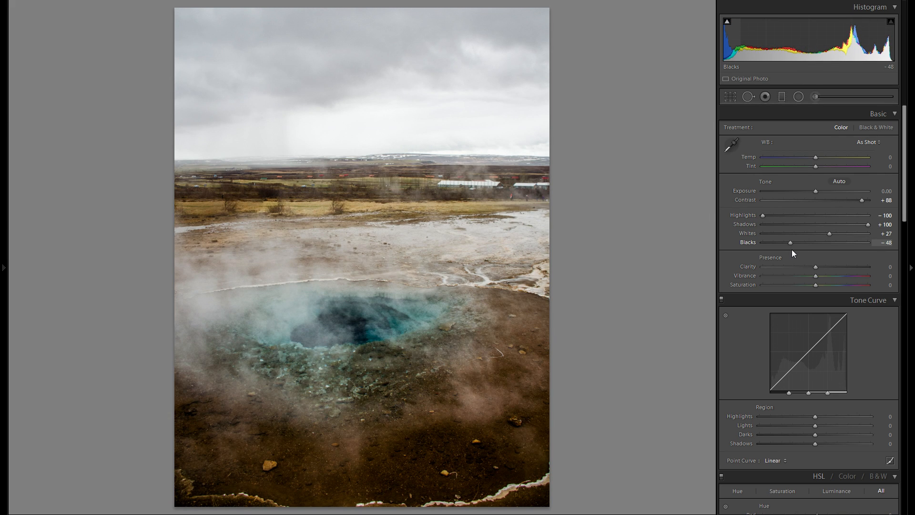
double_click(752, 242)
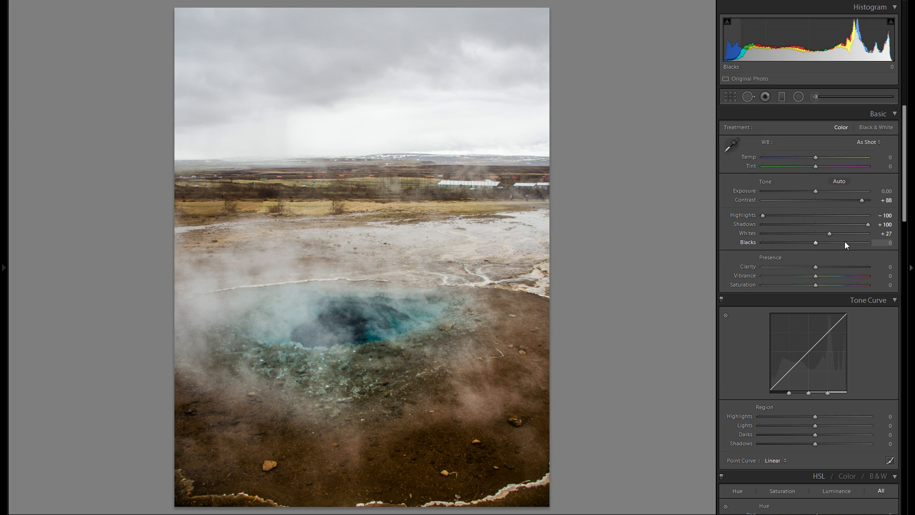
Try Clarity at +56 and examine its effect on the horizon and landscape detail up close.
mouse_move(819, 267)
left_mouse_down()
mouse_move(844, 267)
mouse_move(833, 268)
left_mouse_up()
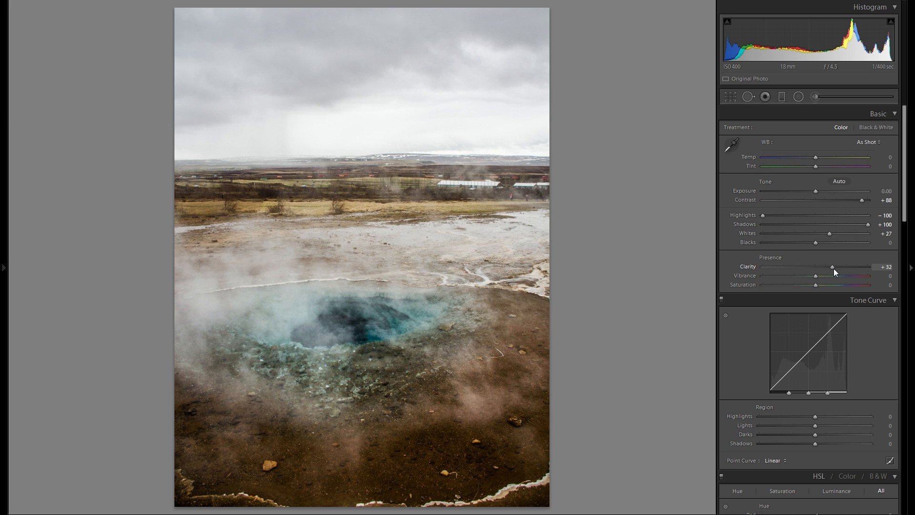
mouse_move(833, 268)
left_mouse_down()
mouse_move(819, 268)
mouse_move(845, 267)
left_mouse_up()
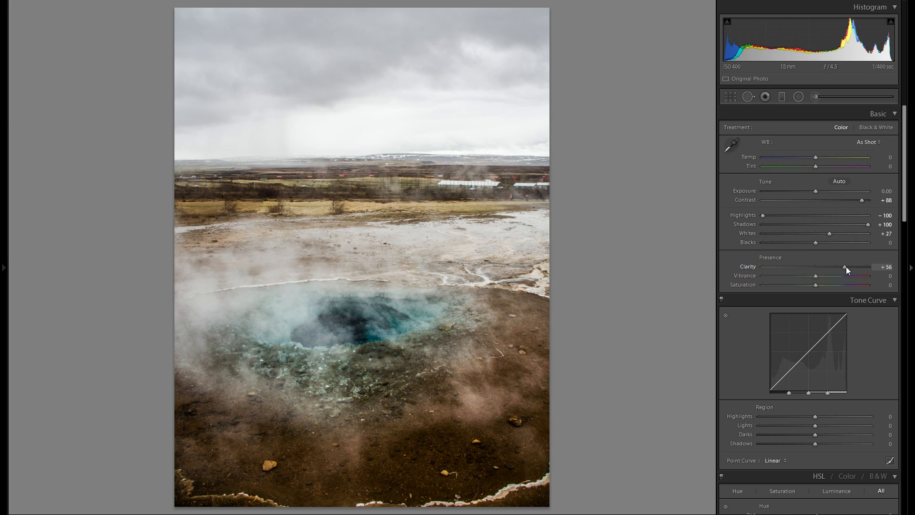
left_click(381, 198)
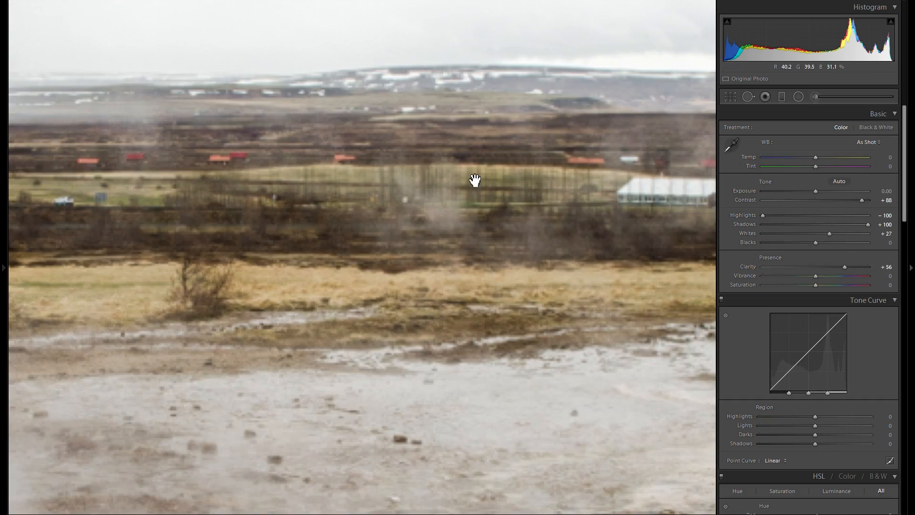
left_click_drag(384, 198, 169, 344)
left_click(169, 344)
left_click(372, 210)
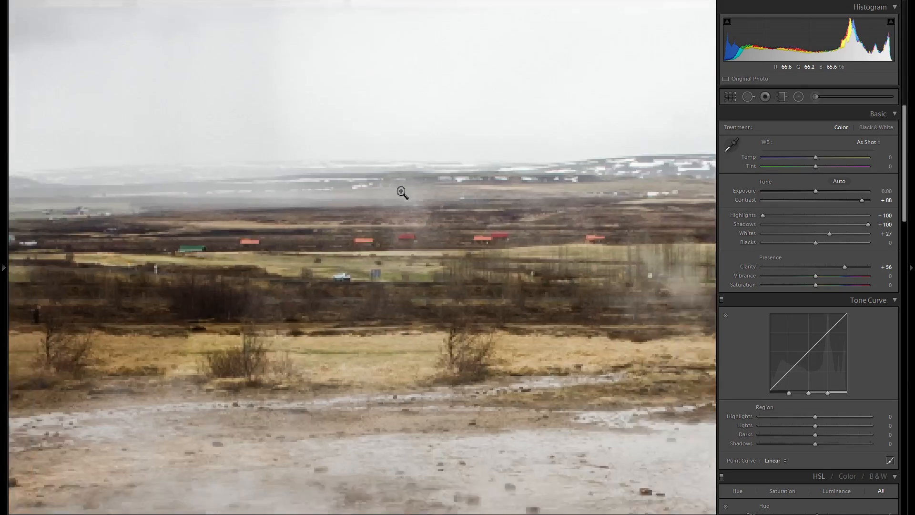
left_click(401, 193)
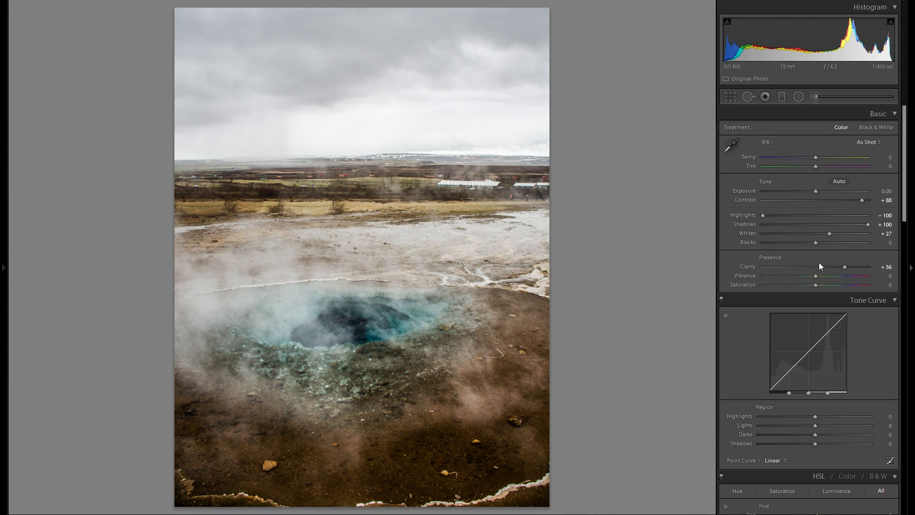
Set Clarity to −40 to soften the steam, comparing it with the Clarity reset to 0.
left_click_drag(846, 267, 813, 267)
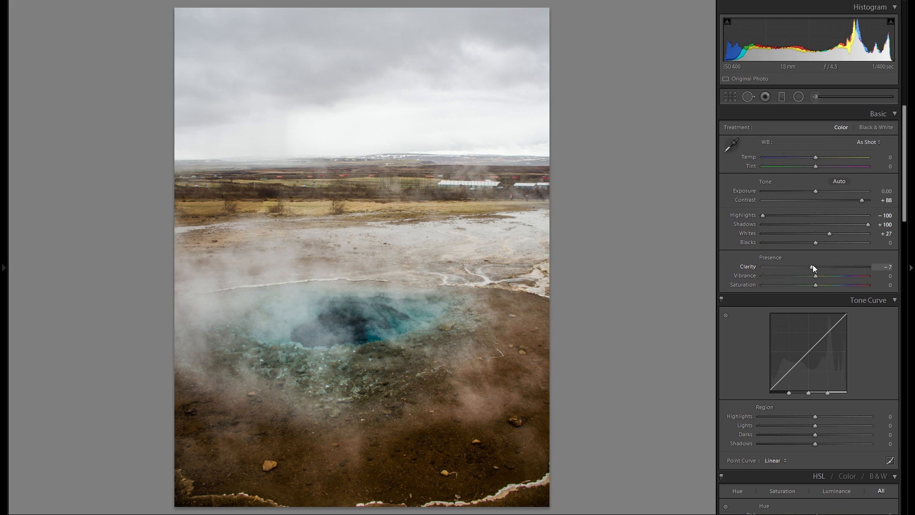
mouse_move(814, 268)
left_mouse_down()
mouse_move(722, 268)
mouse_move(796, 269)
left_mouse_up()
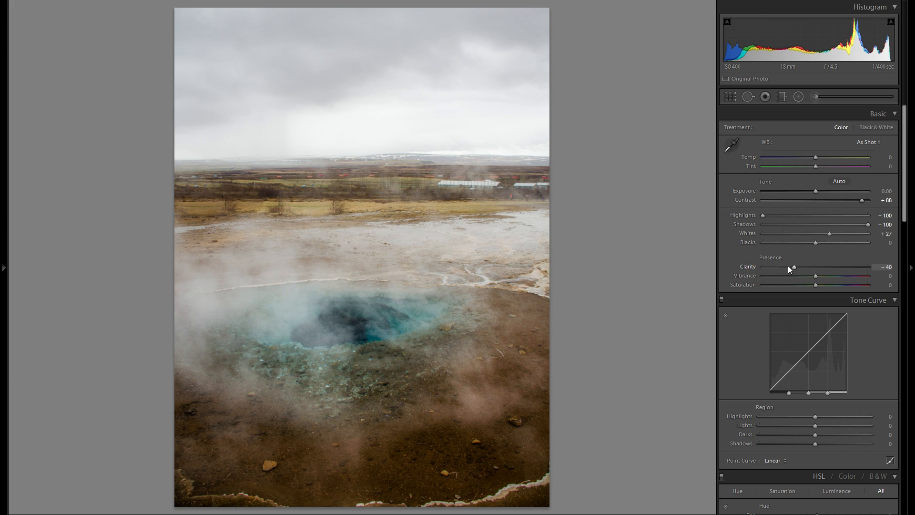
double_click(747, 267)
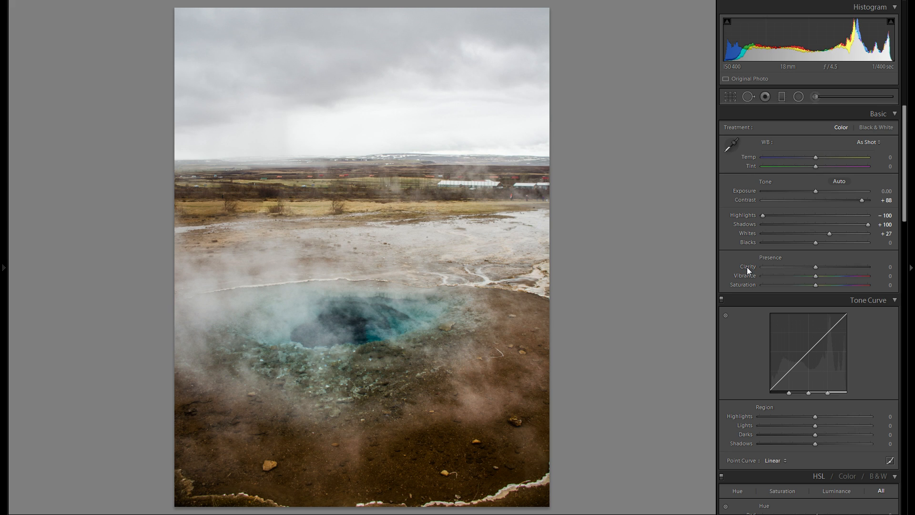
key("ctrl+z")
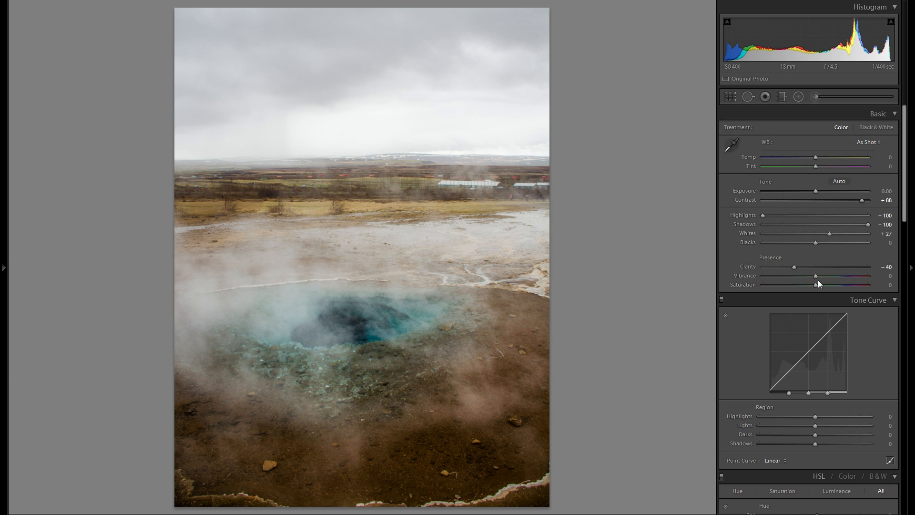
Try stronger colour separately with Vibrance and Saturation, settling on Vibrance +17 and Saturation +18.
mouse_move(817, 275)
left_mouse_down()
mouse_move(845, 279)
mouse_move(834, 283)
left_mouse_up()
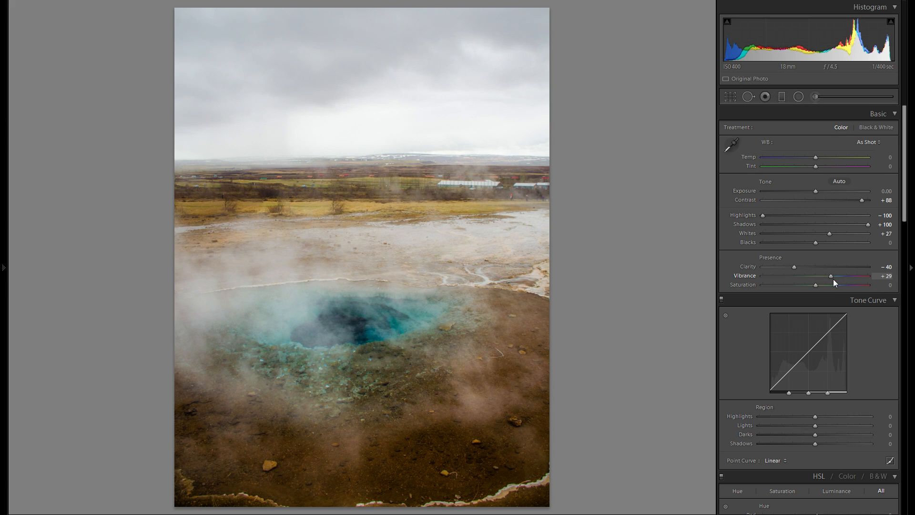
double_click(746, 275)
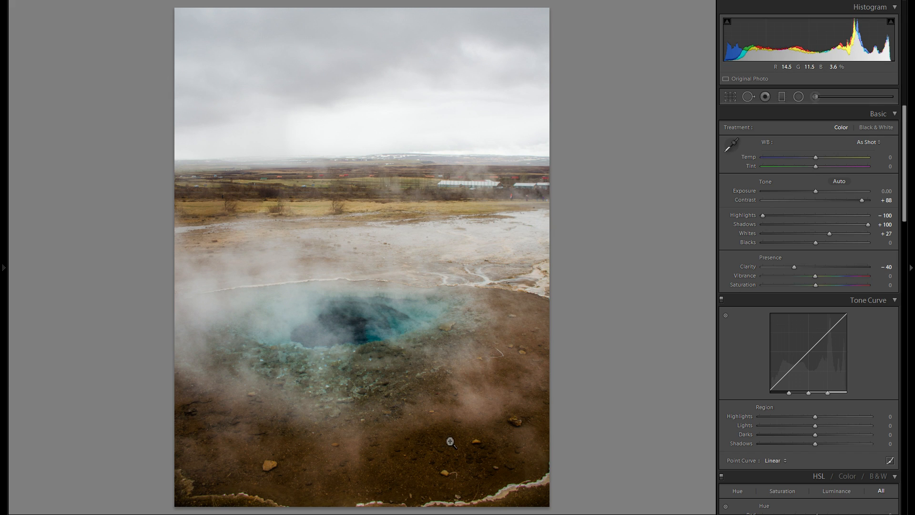
left_click_drag(817, 284, 834, 289)
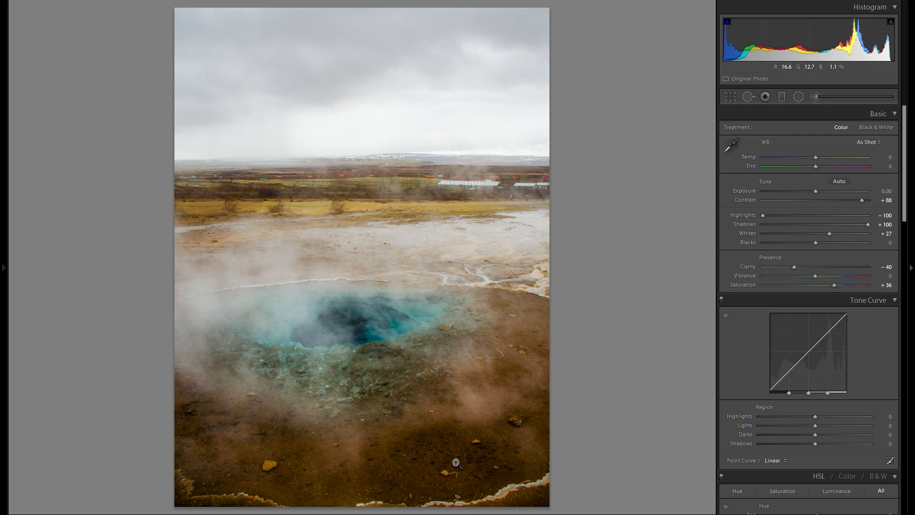
left_click(828, 285)
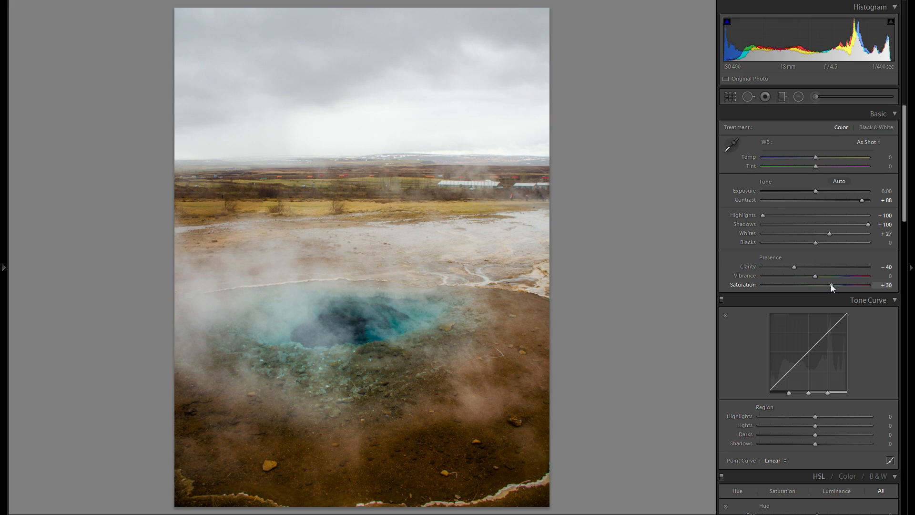
left_click_drag(833, 284, 827, 284)
left_click_drag(816, 276, 823, 276)
left_click_drag(834, 285, 826, 285)
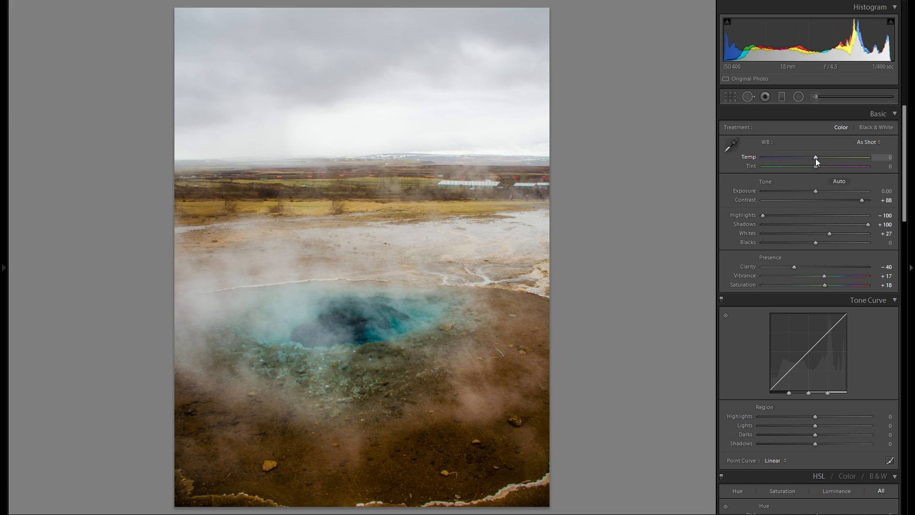
Cool the white balance to Temp −5 and set Tint to +6, briefly comparing the Tint reset to 0.
mouse_move(814, 158)
left_mouse_down()
mouse_move(786, 155)
mouse_move(813, 155)
left_mouse_up()
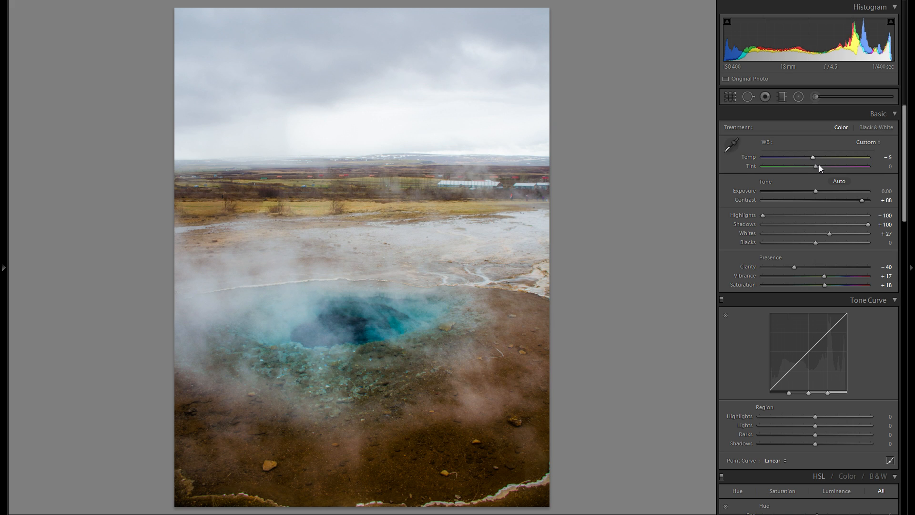
left_click_drag(816, 167, 819, 167)
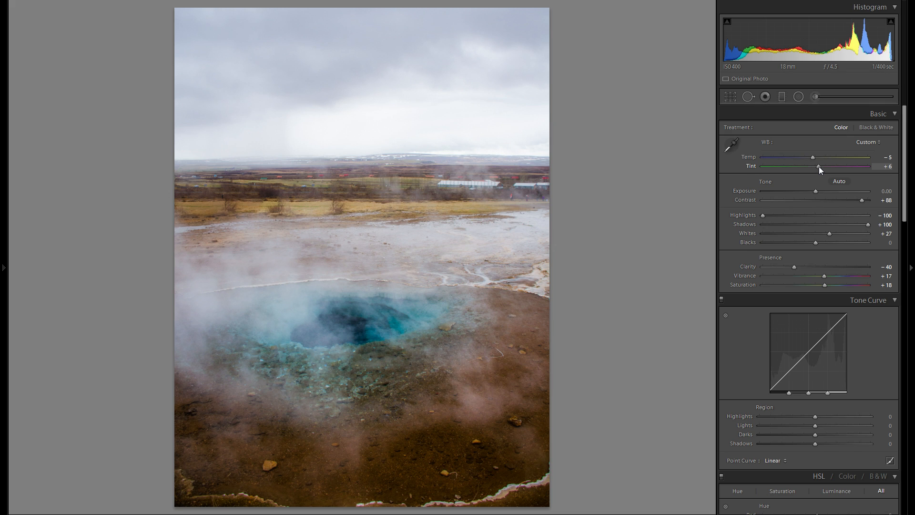
double_click(751, 166)
key("ctrl+z")
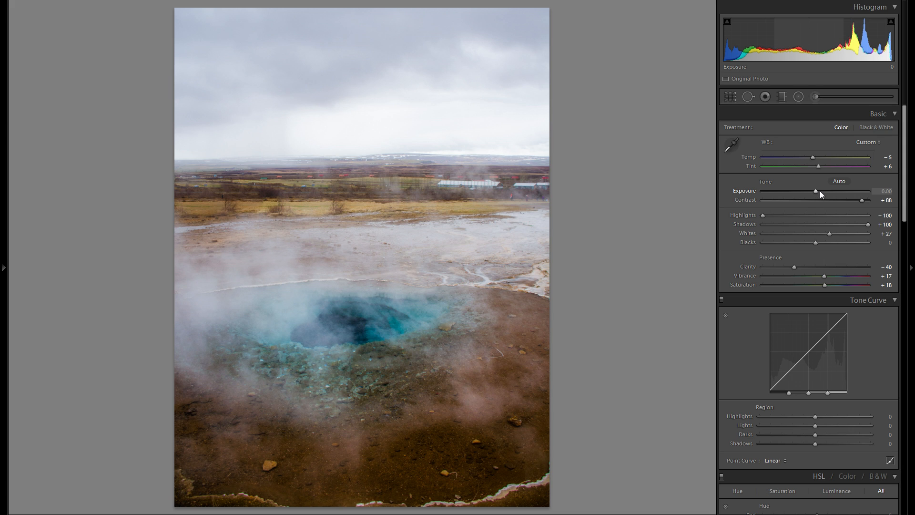
Darken the photo by trying Exposure −1.34 and −1.15, settling on −0.93.
left_click_drag(816, 190, 799, 190)
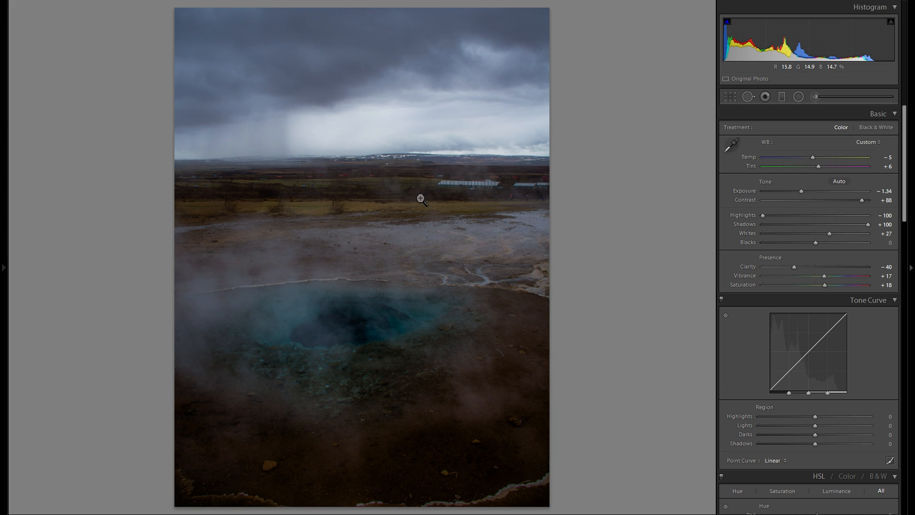
double_click(744, 190)
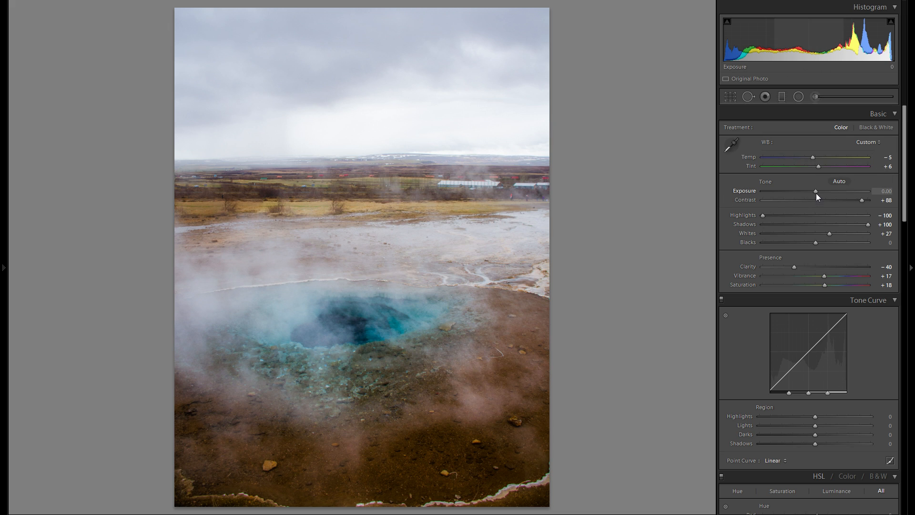
left_click_drag(819, 190, 804, 199)
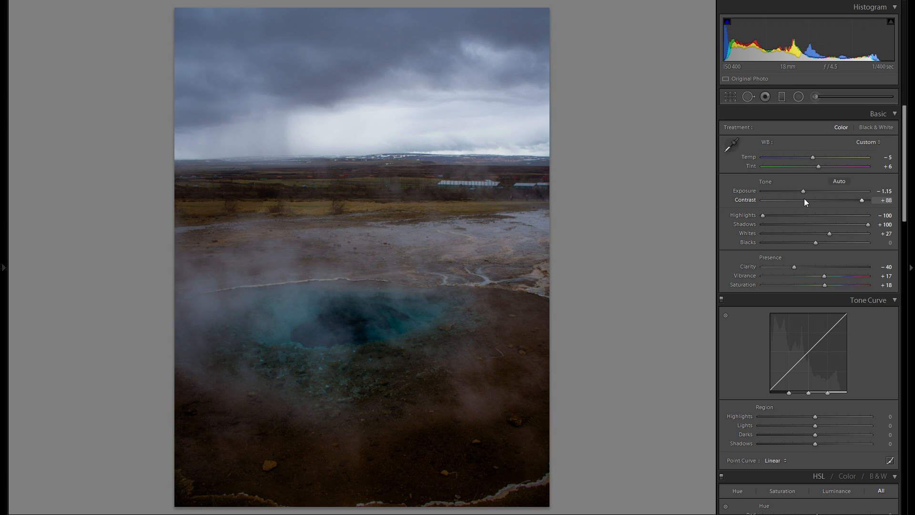
left_click_drag(811, 195, 805, 192)
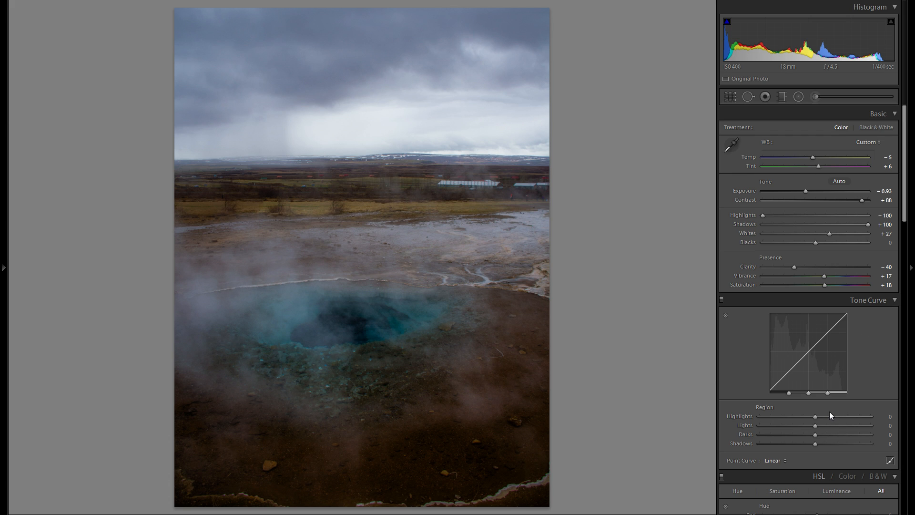
Set the tone curve to Highlights +32, Lights +12, Darks +6 and Shadows +6, comparing the photo with the curve off and on.
left_click_drag(815, 416, 834, 416)
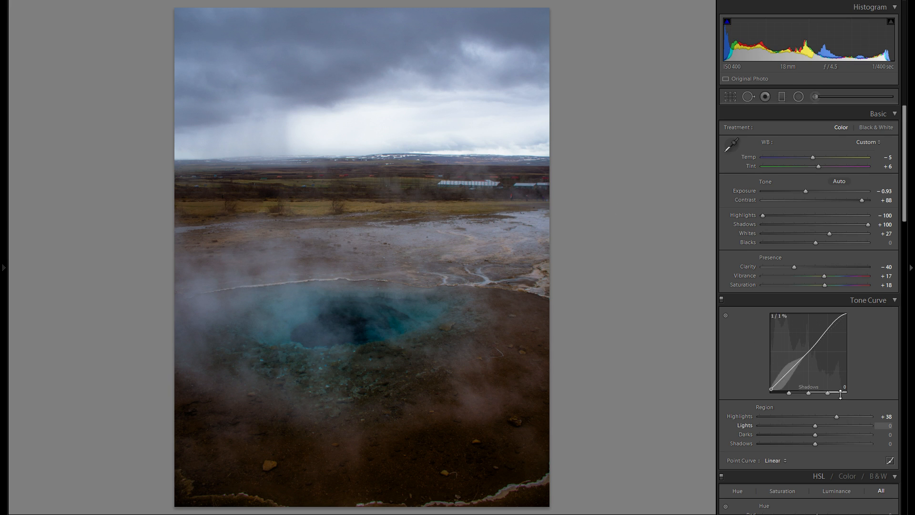
mouse_move(815, 424)
left_mouse_down()
mouse_move(805, 425)
mouse_move(838, 425)
mouse_move(812, 424)
mouse_move(833, 418)
mouse_move(812, 435)
mouse_move(833, 434)
mouse_move(818, 434)
left_mouse_up()
mouse_move(814, 443)
left_mouse_down()
mouse_move(827, 443)
mouse_move(817, 444)
left_mouse_up()
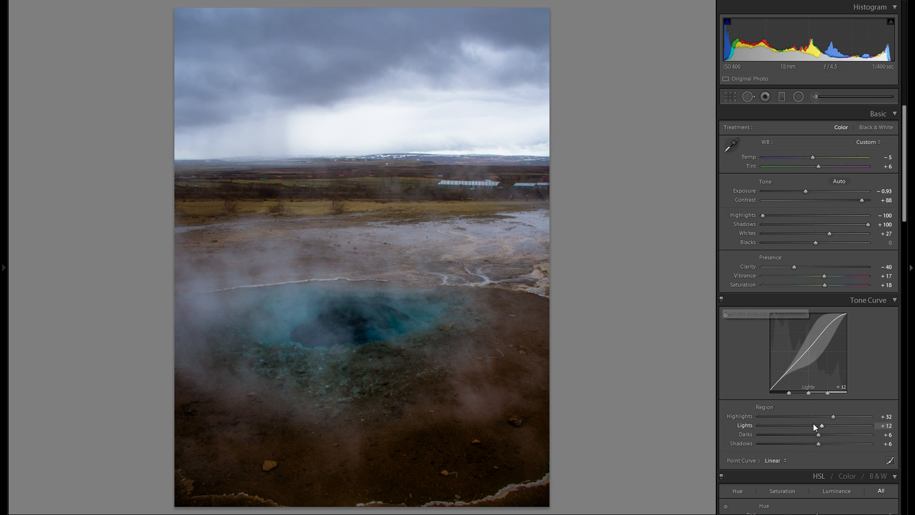
left_click(722, 298)
left_click(722, 299)
left_click(722, 299)
left_click(722, 299)
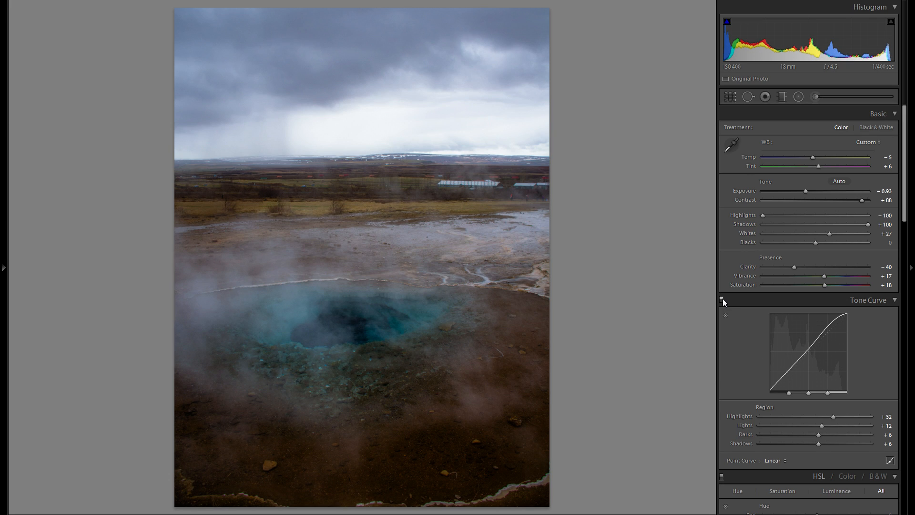
Add a wide elliptical radial filter over the blue pool and set its Exposure to 0.42.
left_click(798, 97)
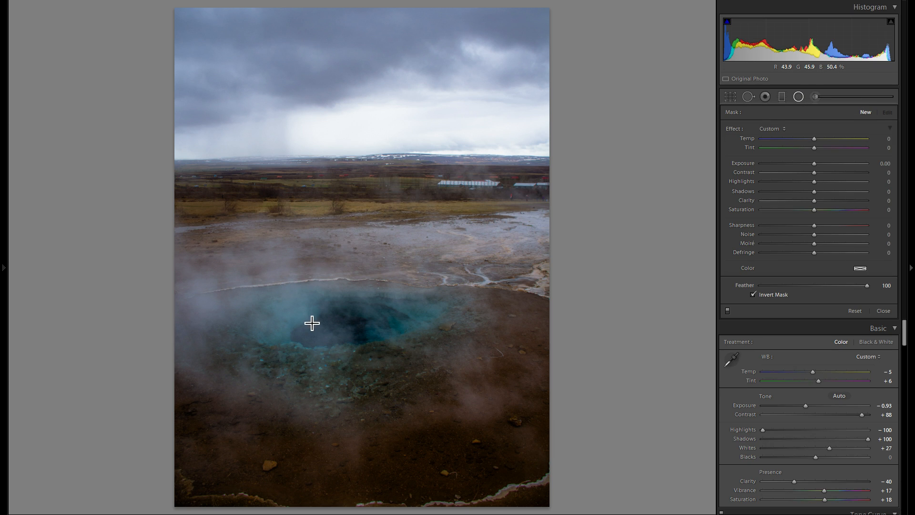
left_click_drag(296, 316, 437, 358)
left_click_drag(330, 317, 410, 317)
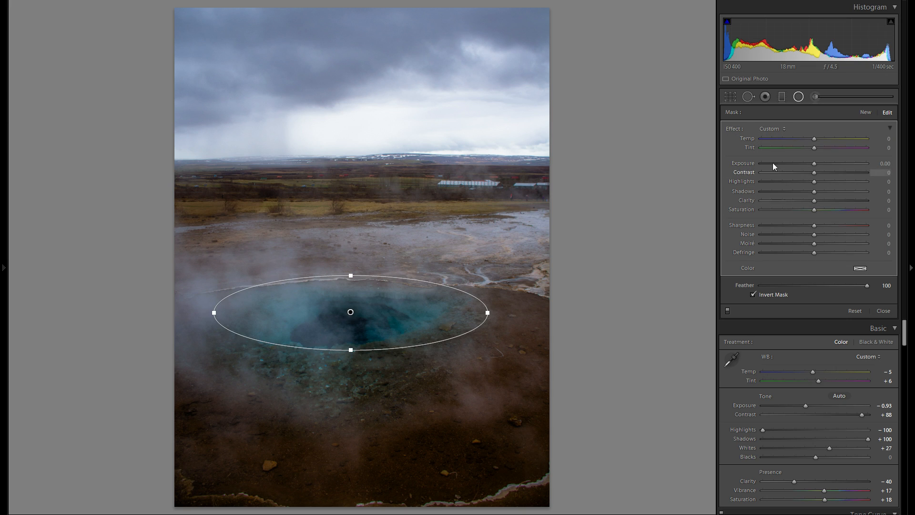
left_click_drag(813, 163, 820, 164)
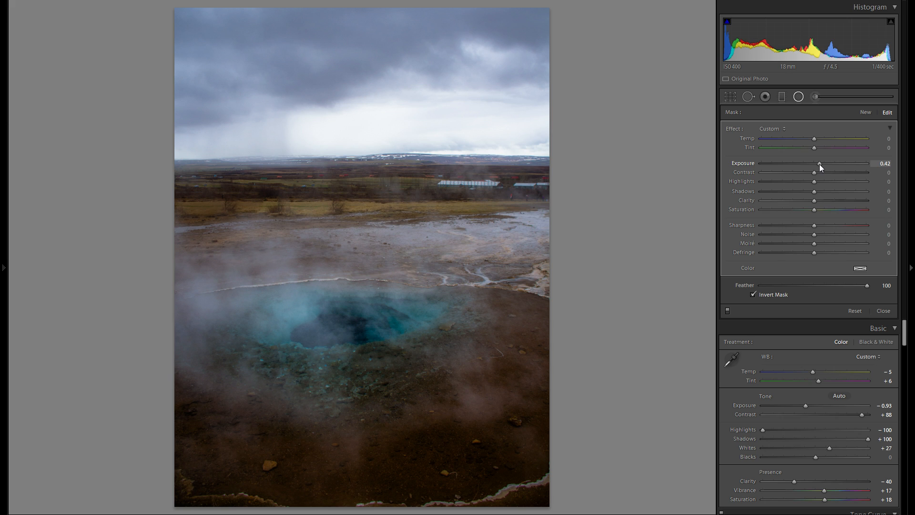
Try the radial filter on the dark foreground, settle it over the pale mineral streams behind the pool, and set its Clarity to −4.
left_click_drag(452, 268, 386, 434)
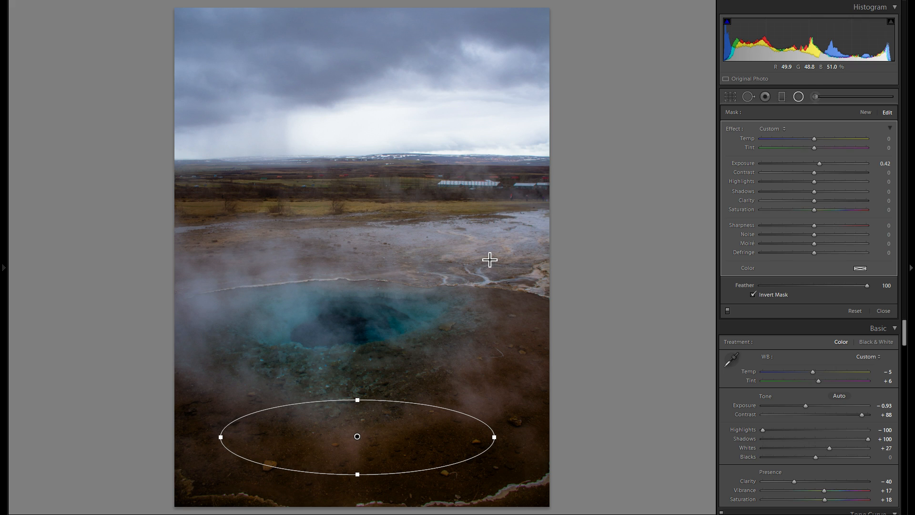
left_click_drag(424, 431, 513, 259)
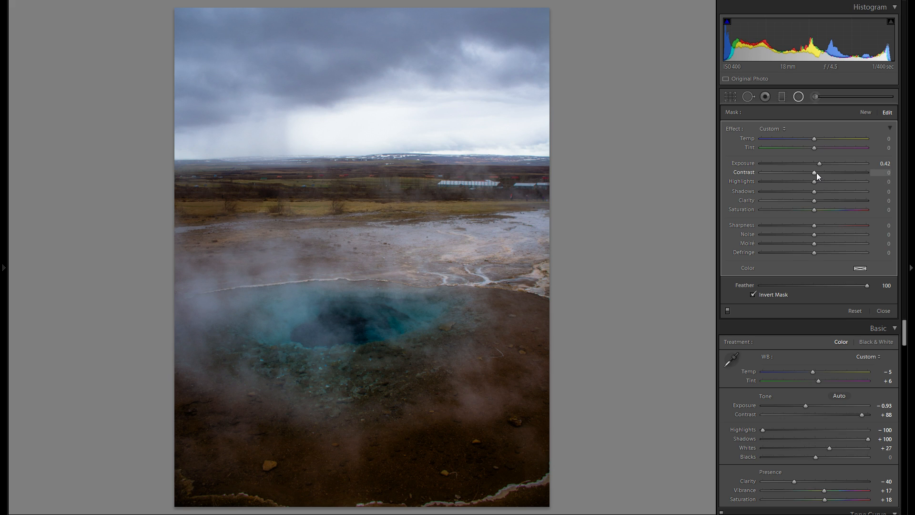
left_click_drag(814, 176, 811, 200)
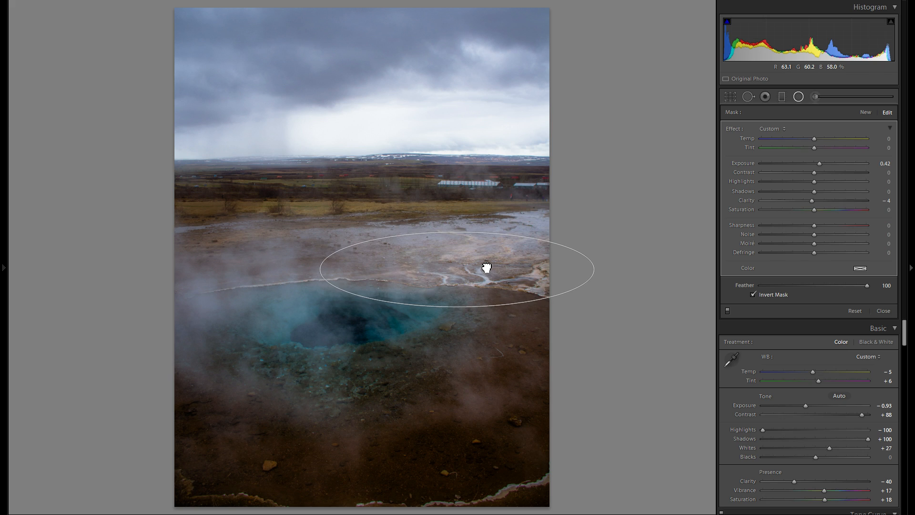
Tint the mineral-stream filter pale magenta with hue 303 and saturation 8, reposition it slightly, and set its Exposure to 0.45.
left_click(859, 268)
mouse_move(751, 311)
left_mouse_down()
mouse_move(756, 298)
mouse_move(748, 312)
mouse_move(772, 305)
mouse_move(682, 300)
mouse_move(698, 309)
left_mouse_up()
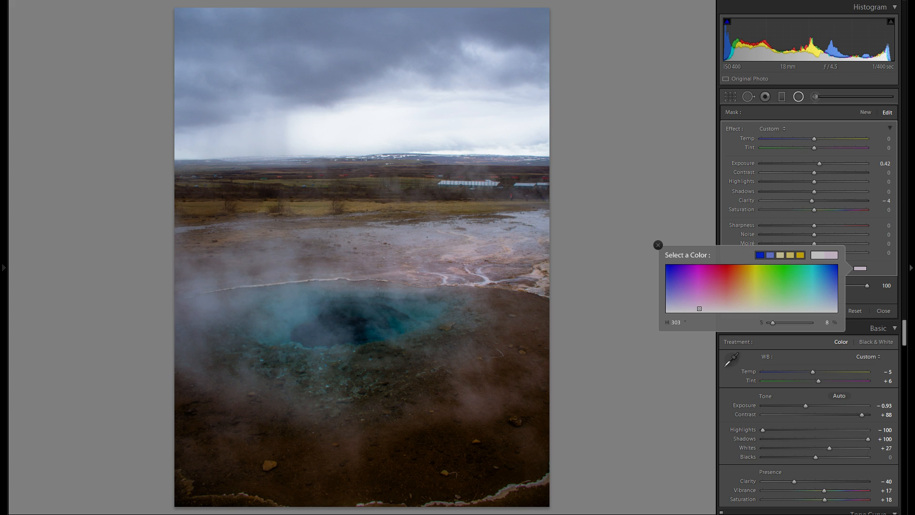
left_click(658, 245)
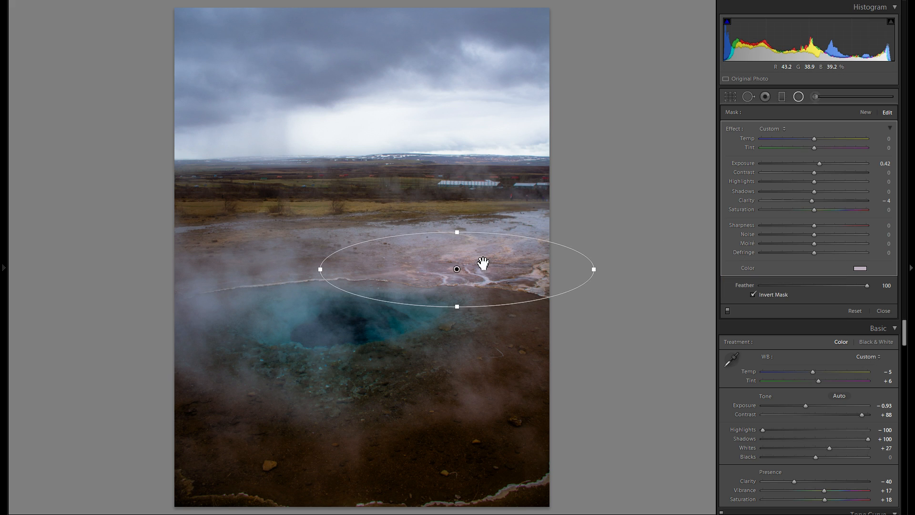
left_click_drag(499, 266, 488, 265)
left_click_drag(819, 163, 820, 163)
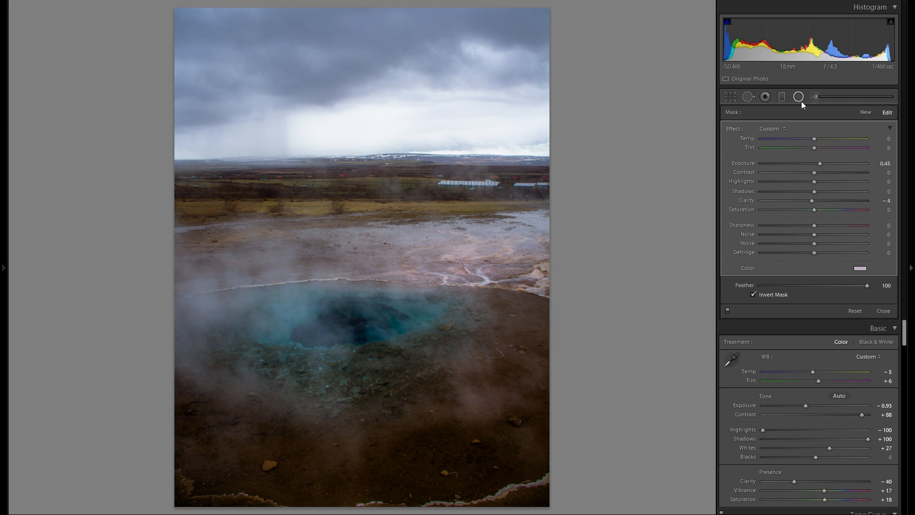
Add a large, slightly tilted upright radial filter across the centre with Exposure 0.42, comparing the photo with radial filters off and on.
left_click(865, 112)
left_click_drag(468, 335, 484, 359)
left_click_drag(363, 172, 388, 238)
left_click_drag(813, 163, 822, 162)
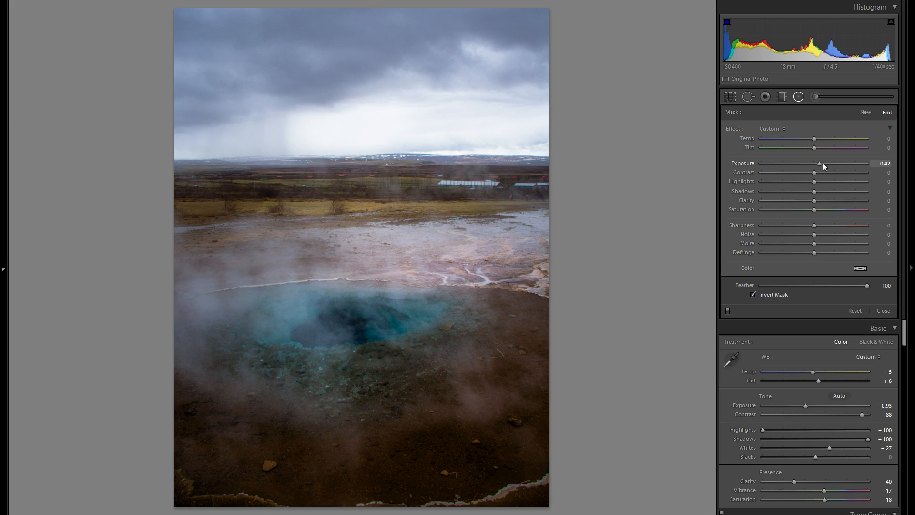
mouse_move(438, 107)
left_mouse_down()
mouse_move(457, 110)
mouse_move(400, 167)
mouse_move(441, 102)
left_mouse_up()
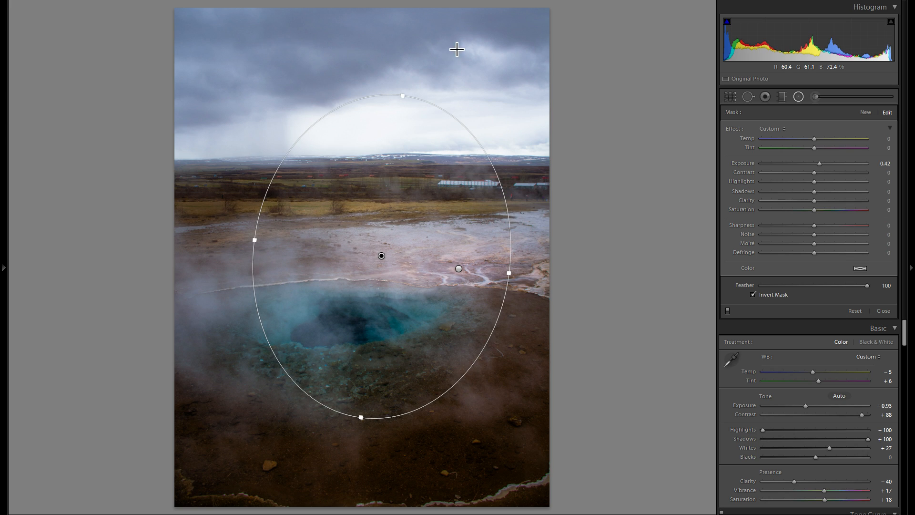
left_click_drag(426, 168, 407, 166)
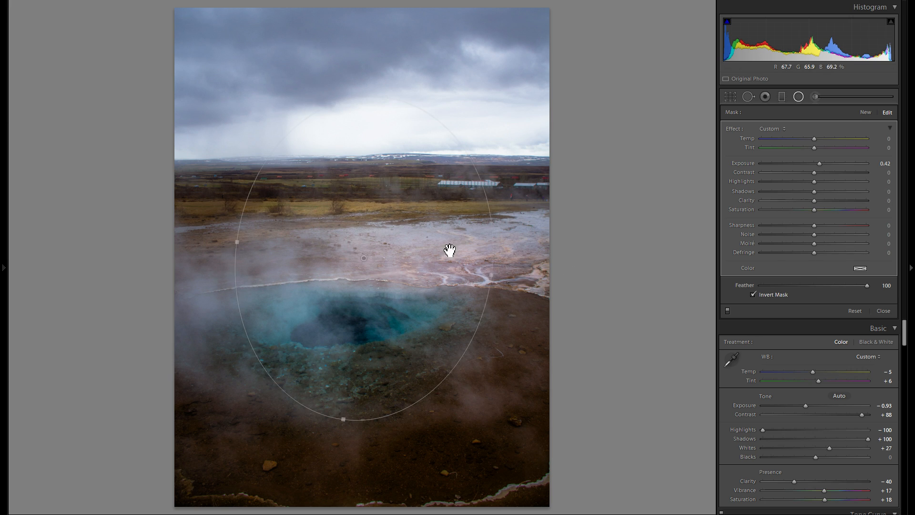
left_click(727, 311)
left_click(727, 310)
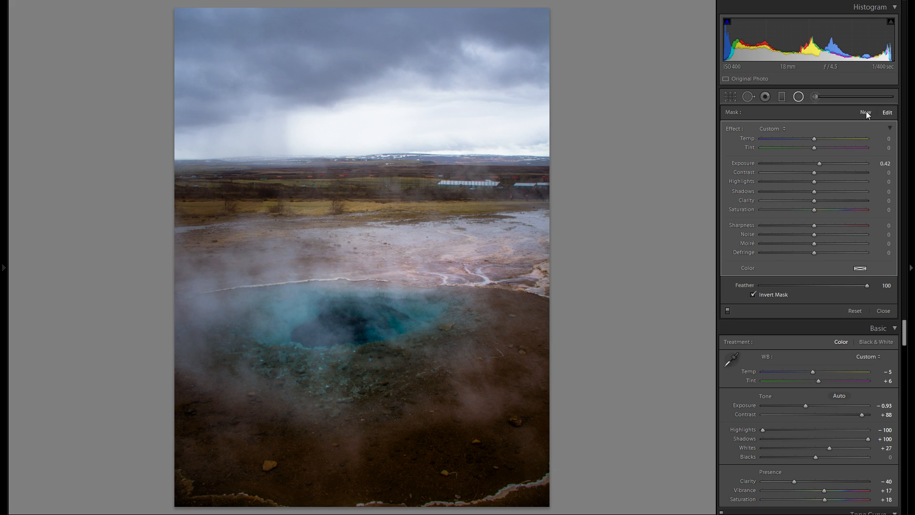
Add a new elliptical radial filter over the blue pool with Exposure 0.78 and Clarity 22.
left_click(839, 125)
left_click_drag(321, 323, 443, 366)
left_click_drag(394, 323, 404, 323)
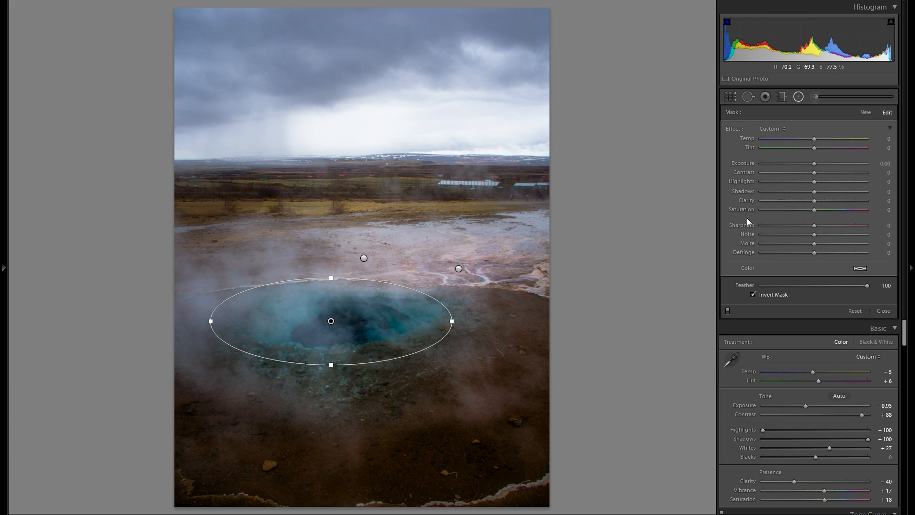
left_click_drag(815, 165, 837, 205)
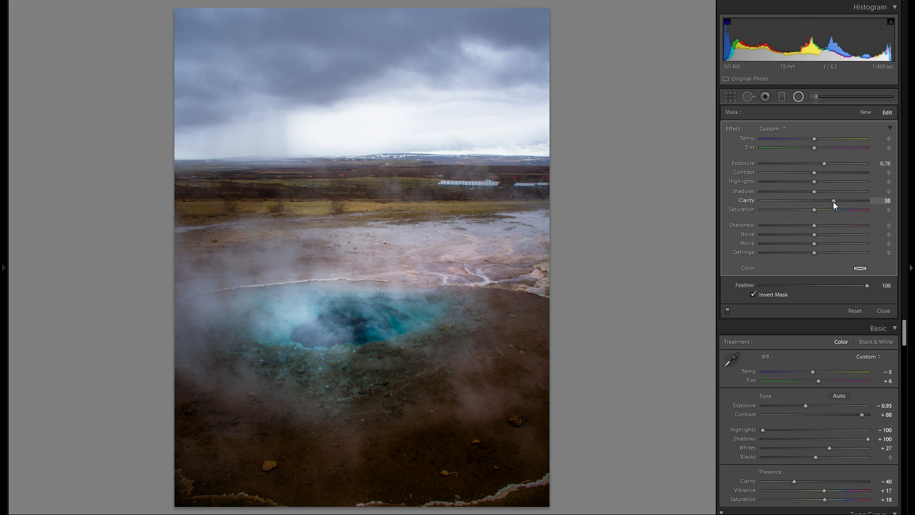
left_click_drag(828, 201, 825, 200)
Duplicate the pool filter onto the steam at the lower right, make it narrower and taller, and set Exposure to 0.31 and Clarity to 18.
right_click(387, 321)
left_click(394, 323)
left_click_drag(394, 323, 461, 411)
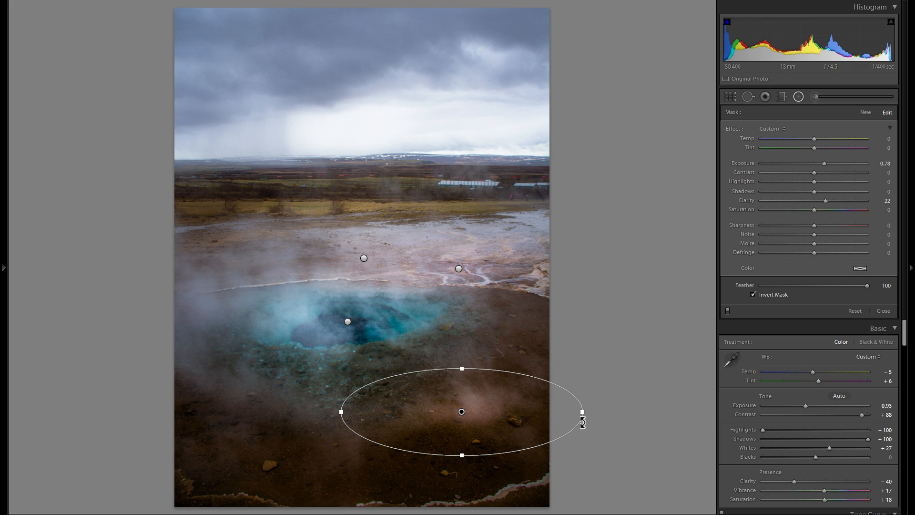
left_click_drag(585, 415, 495, 405)
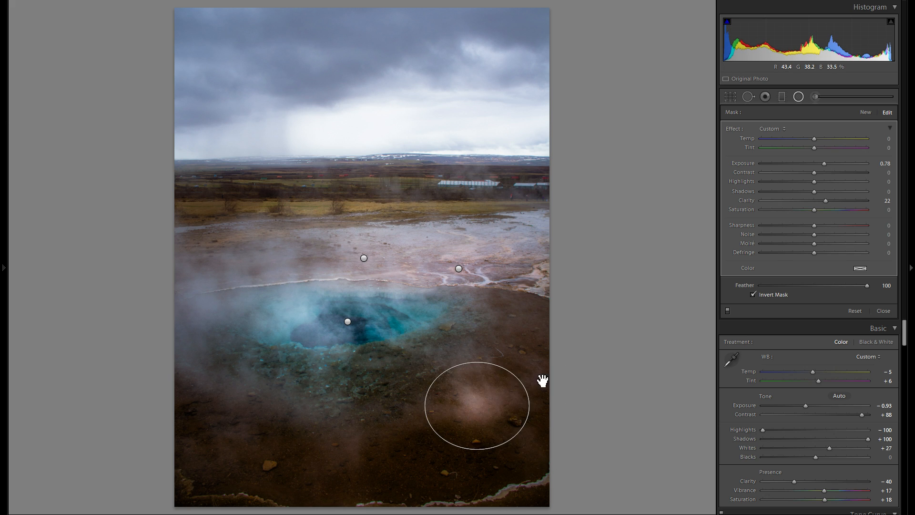
left_click_drag(825, 163, 819, 162)
left_click_drag(824, 201, 820, 200)
left_click_drag(478, 350, 478, 317)
Duplicate the steam filter onto the steam left of, below left of and above left of the pool, adjusting the last copy's Exposure.
right_click(475, 360)
left_click(490, 365)
left_click_drag(490, 367, 227, 337)
right_click(321, 380)
left_click(321, 381)
right_click(272, 237)
left_click(276, 240)
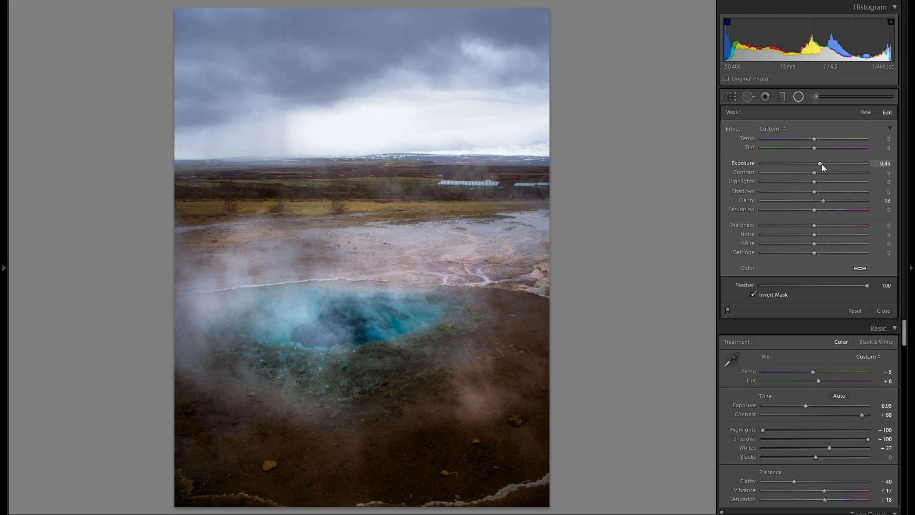
left_click_drag(822, 164, 820, 164)
Duplicate the left steam filter twice and place the copies over the right and left parts of the blue pool.
right_click(224, 315)
left_click(232, 317)
left_click_drag(233, 319, 442, 306)
right_click(439, 303)
left_click(430, 320)
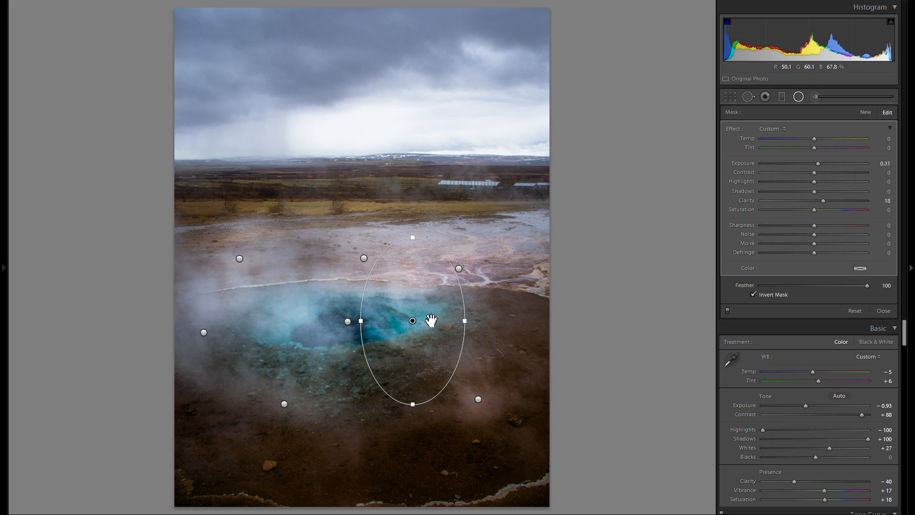
left_click_drag(355, 326, 335, 313)
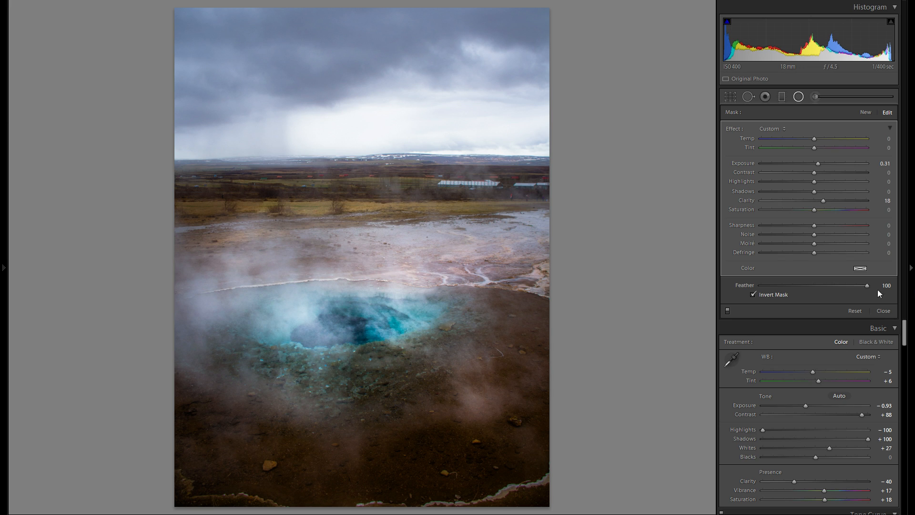
Flatten a filter copy into a small ellipse, place it on the land just below the horizon, and set its Exposure to 0.38.
left_click_drag(382, 234, 420, 164)
left_click_drag(424, 106, 396, 164)
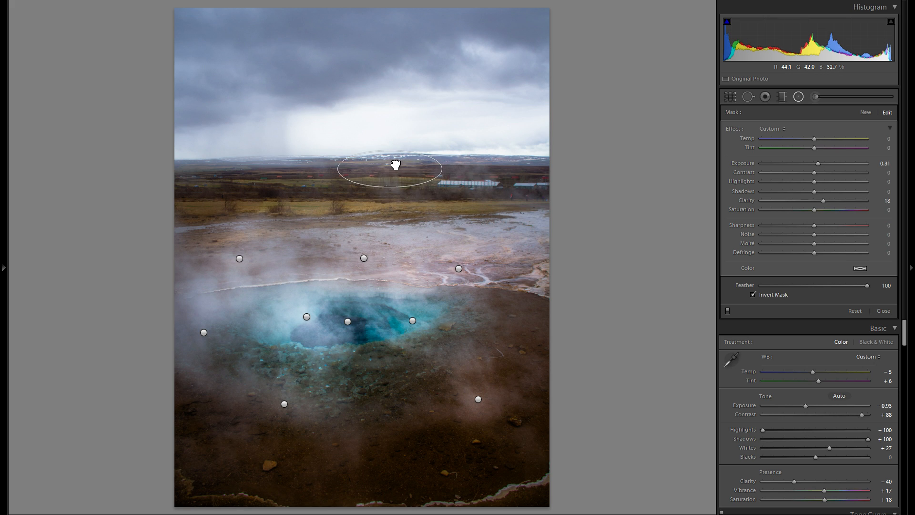
left_click_drag(817, 163, 820, 163)
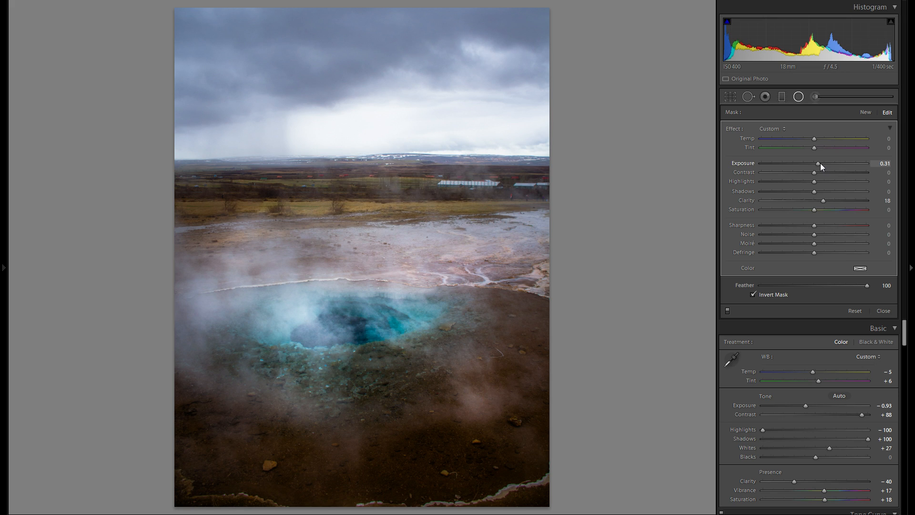
Duplicate the horizon filter onto the dark fields at the left and onto the yellow grass band near the centre.
right_click(395, 161)
left_click(428, 167)
left_click_drag(409, 169, 263, 182)
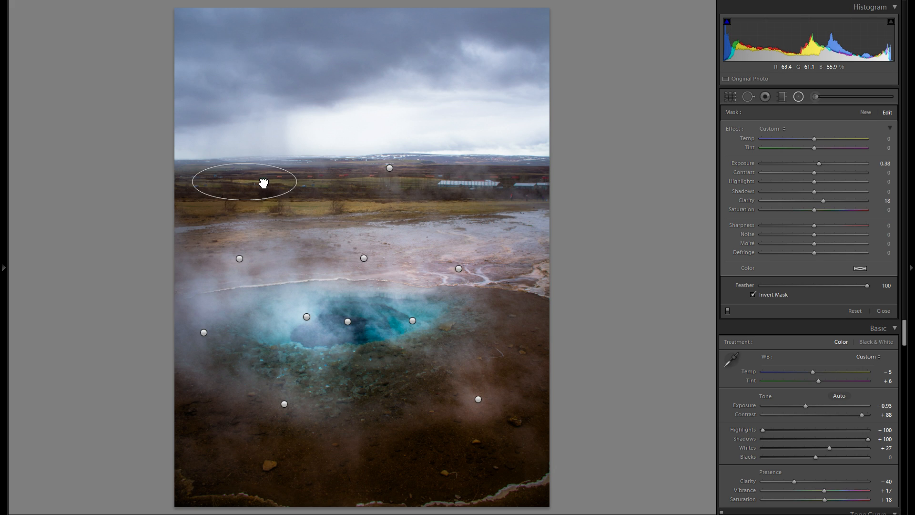
right_click(265, 182)
left_click(293, 188)
left_click_drag(273, 184, 412, 206)
right_click(410, 201)
key("Escape")
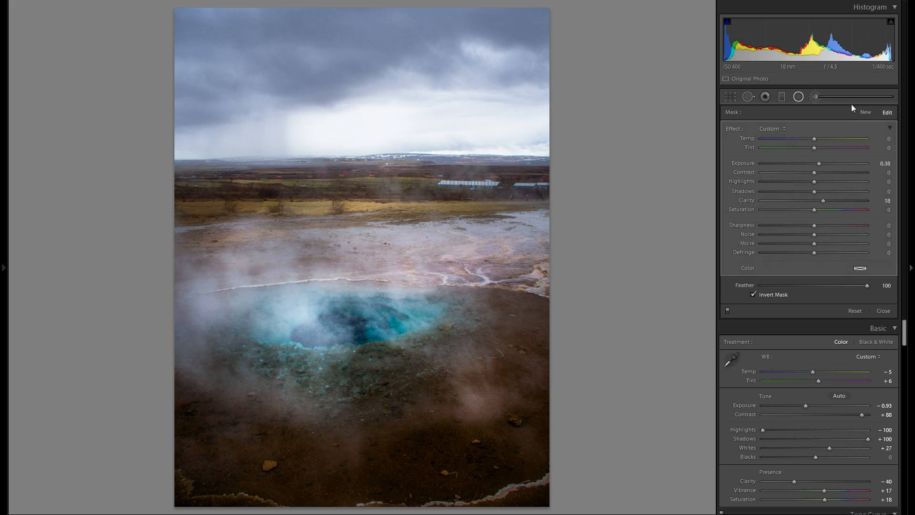
Create a radial filter with Exposure −0.45 on the dark lower-left ground, duplicate it right of the pool, and narrow the copy.
left_click(865, 112)
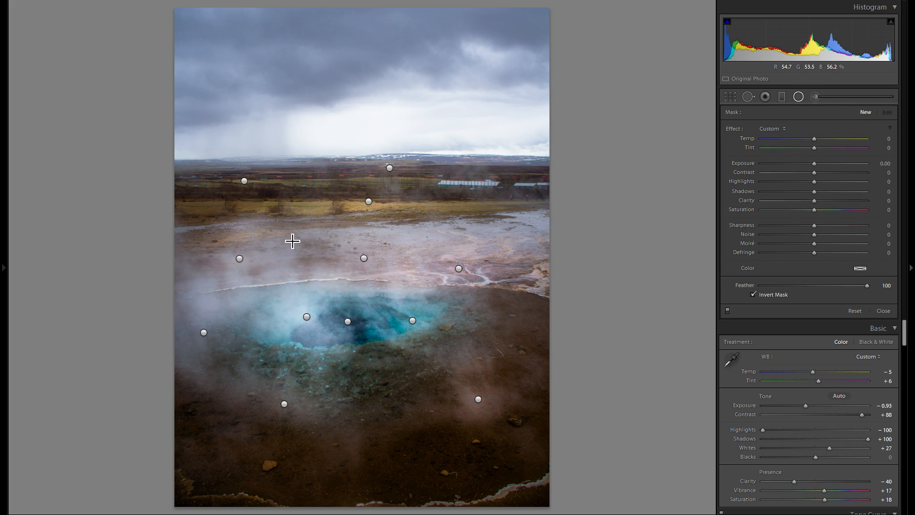
left_click_drag(287, 235, 411, 274)
left_click_drag(814, 163, 807, 163)
left_click_drag(330, 273, 550, 314)
right_click(295, 463)
left_click(312, 468)
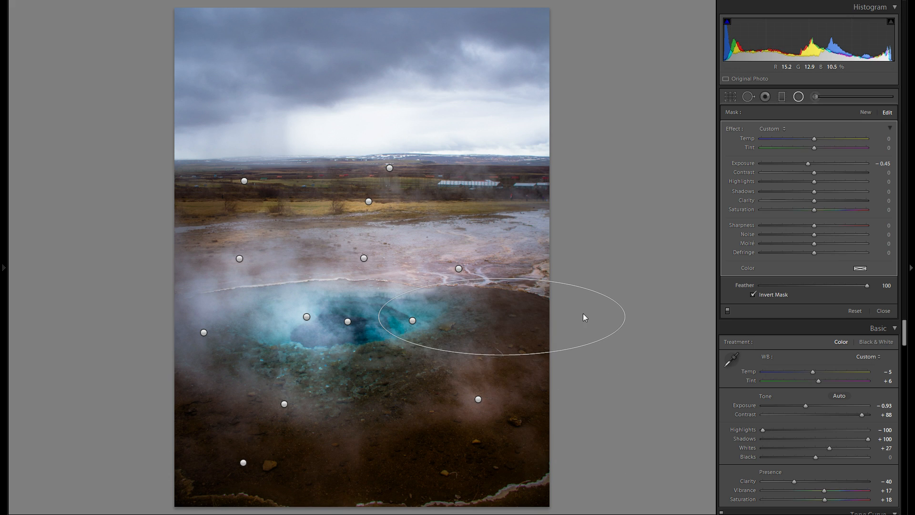
left_click_drag(622, 317, 602, 317)
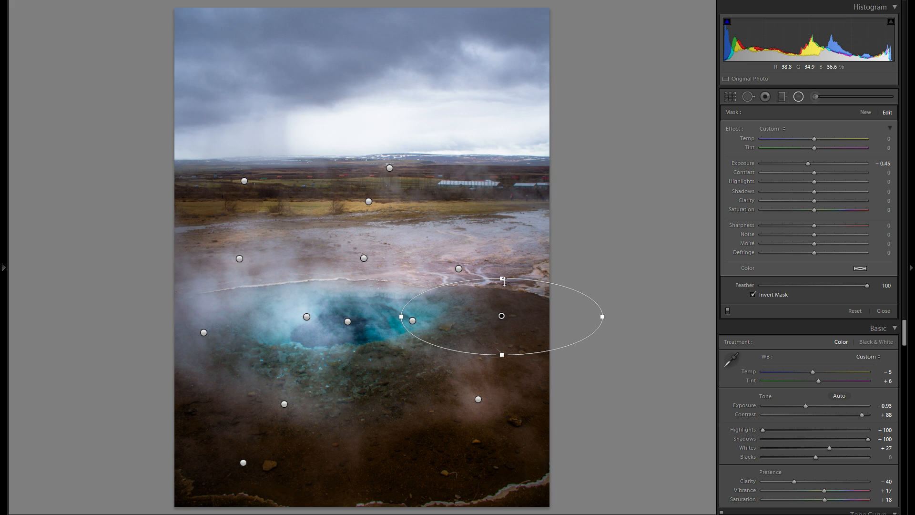
Duplicate the darkening filter onto the ground below the pool, and place a flattened copy over the right fields near the yellow grass.
right_click(524, 305)
left_click(531, 311)
left_click_drag(527, 316, 414, 380)
right_click(414, 380)
left_click(441, 385)
left_click_drag(437, 290, 487, 199)
left_click_drag(451, 225, 497, 286)
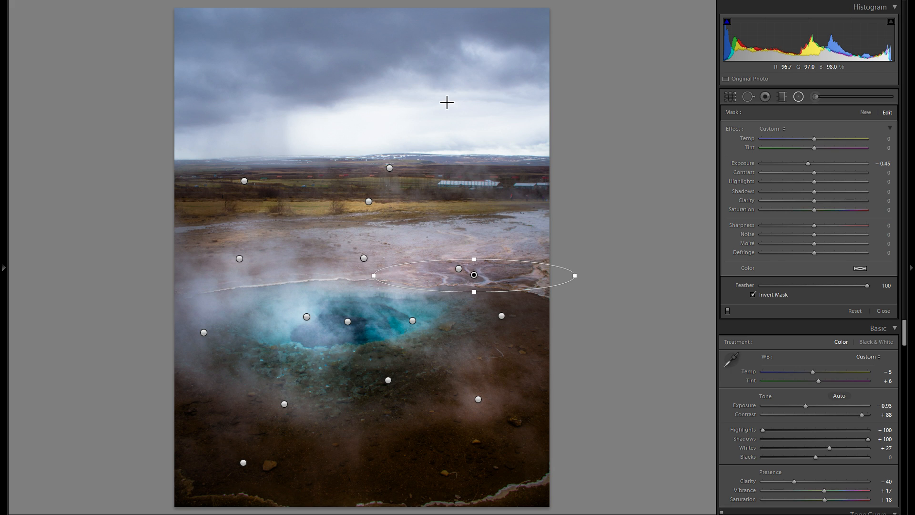
left_click_drag(456, 274, 426, 200)
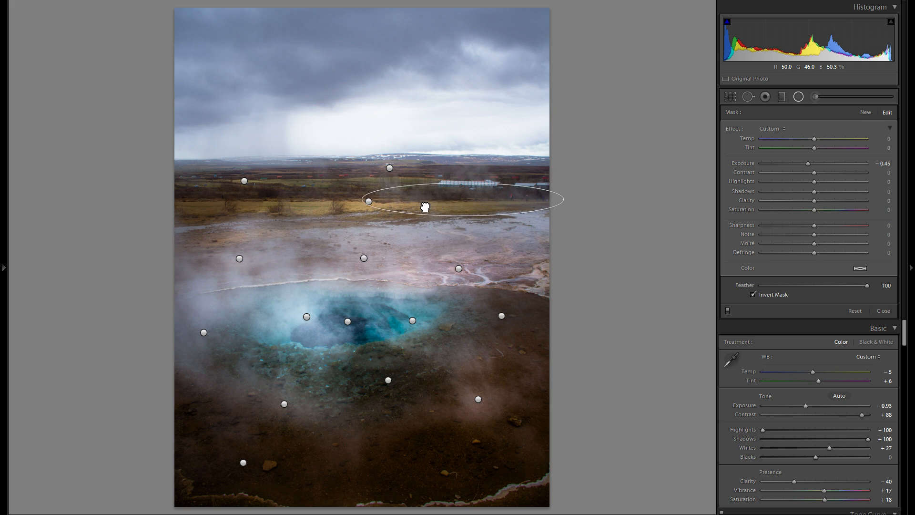
Duplicate the flattened filter onto the left fields above the yellow grass, and try a further copy over the pale ground.
right_click(426, 199)
left_click(450, 208)
left_click_drag(484, 206, 527, 302)
right_click(303, 198)
left_click(326, 203)
left_click(503, 233)
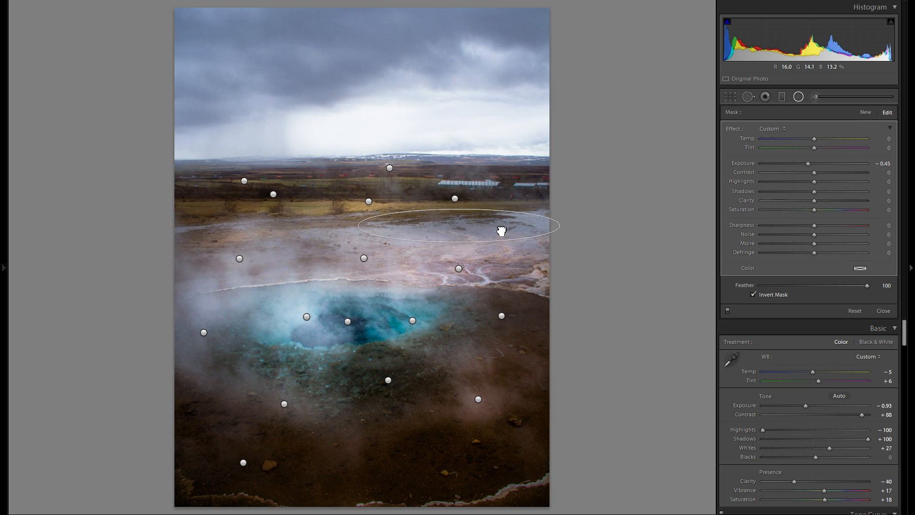
Add a flat radial filter along the land just below the horizon and set its Exposure to −0.49.
mouse_move(270, 159)
left_mouse_down()
mouse_move(529, 200)
mouse_move(523, 187)
left_mouse_up()
left_click_drag(813, 163, 805, 162)
left_click_drag(337, 159, 407, 167)
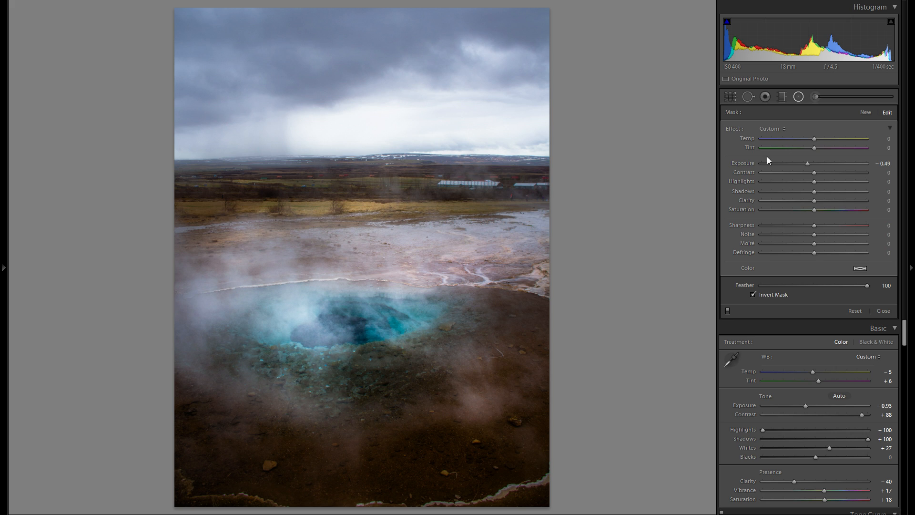
Add a small brightening radial filter with Exposure 0.31 on the central dark fields, duplicating it onto the left fields and left horizon.
left_click(865, 112)
left_click_drag(807, 163, 819, 162)
left_click_drag(368, 177, 253, 141)
right_click(389, 181)
left_click(401, 182)
right_click(291, 173)
left_click(305, 174)
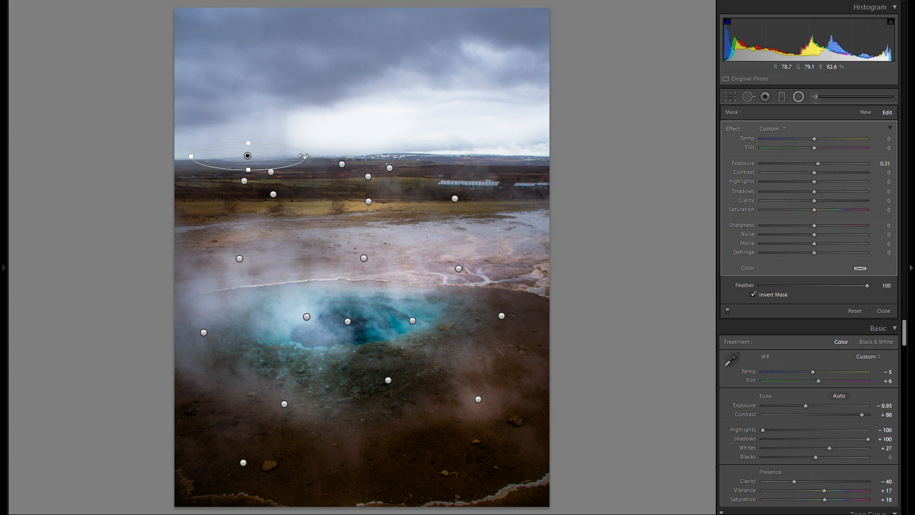
Set the left horizon filter's Exposure to 0.56 and duplicate it onto the right horizon and the dark fields at the left.
left_click_drag(816, 166, 822, 165)
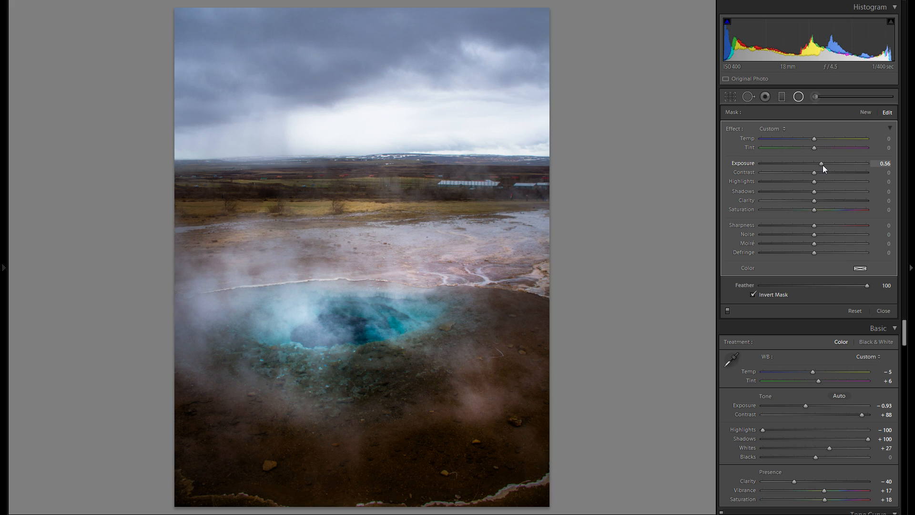
right_click(248, 157)
left_click(281, 167)
left_click_drag(281, 165, 496, 164)
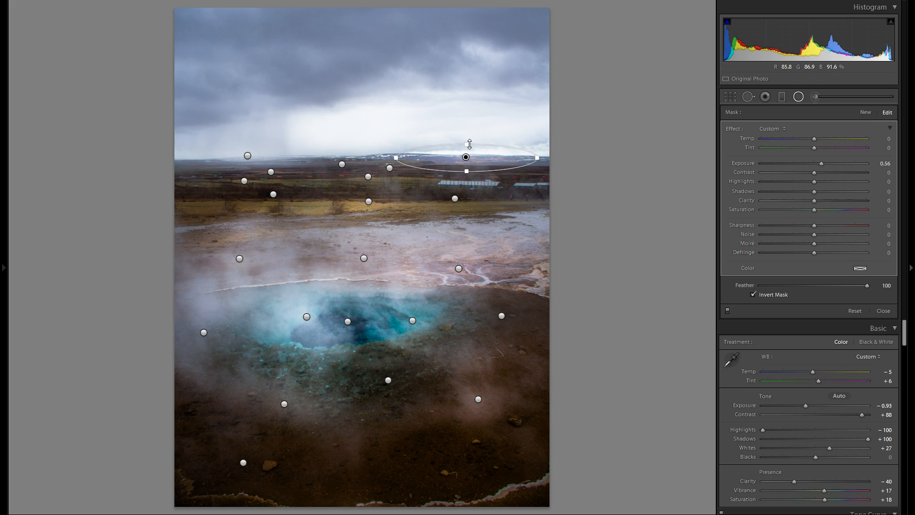
key("ctrl+z")
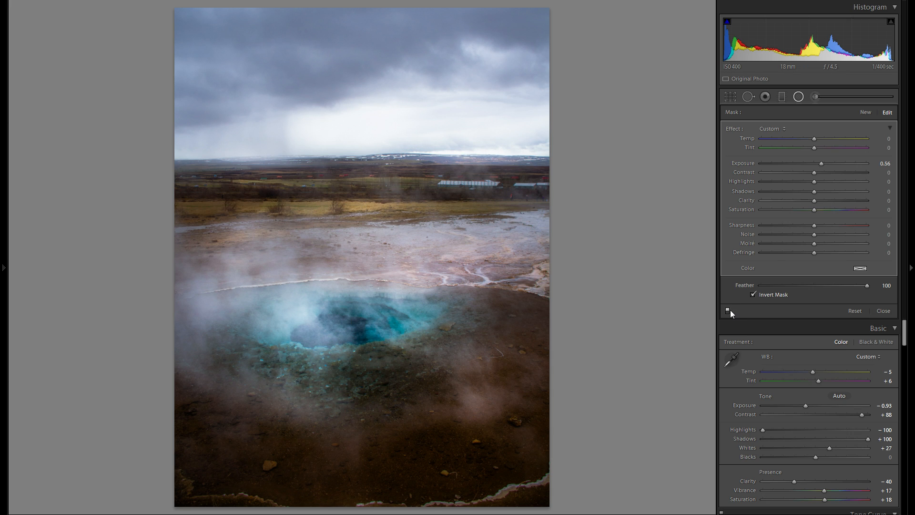
Compare the photo with all radial filters switched off and on, and close the radial filter tool.
left_click(728, 311)
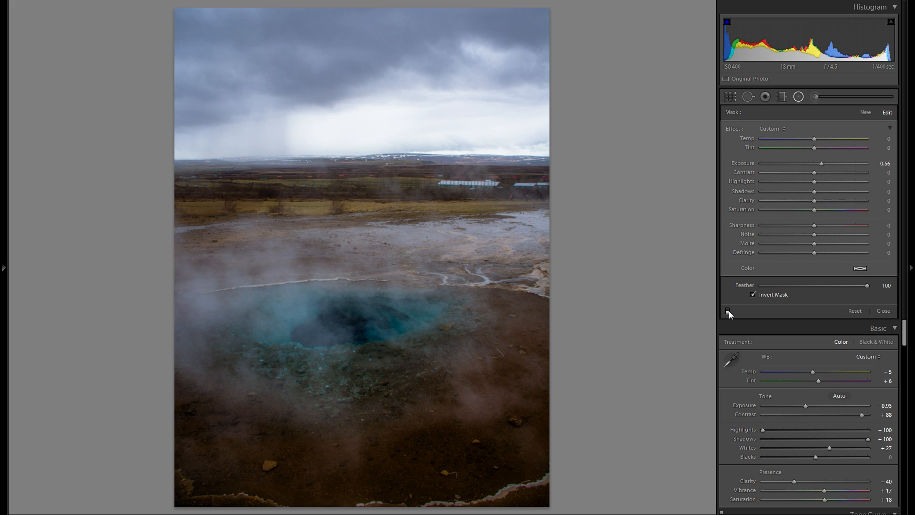
left_click(727, 311)
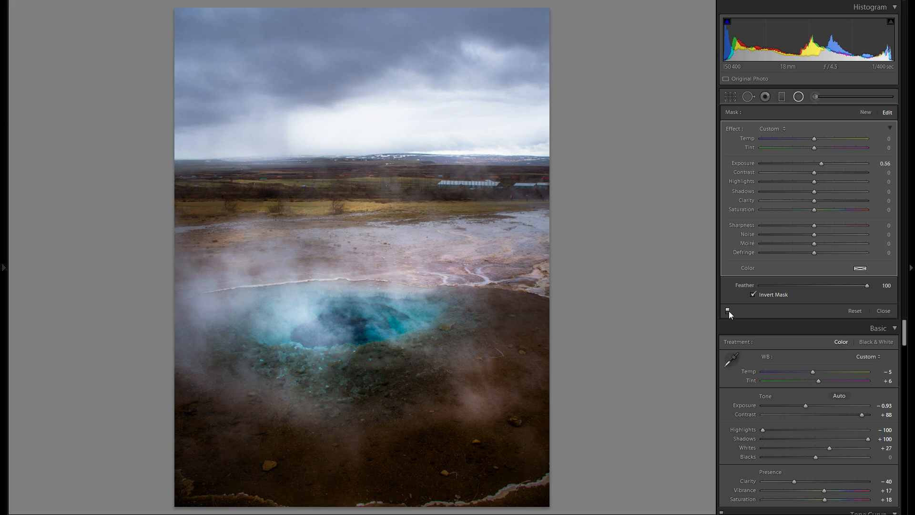
mouse_move(332, 310)
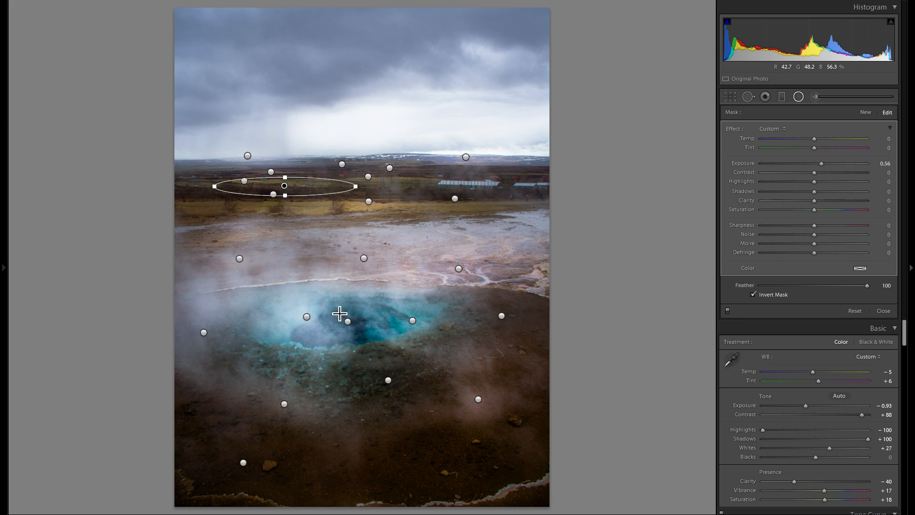
left_click(728, 310)
left_click(728, 310)
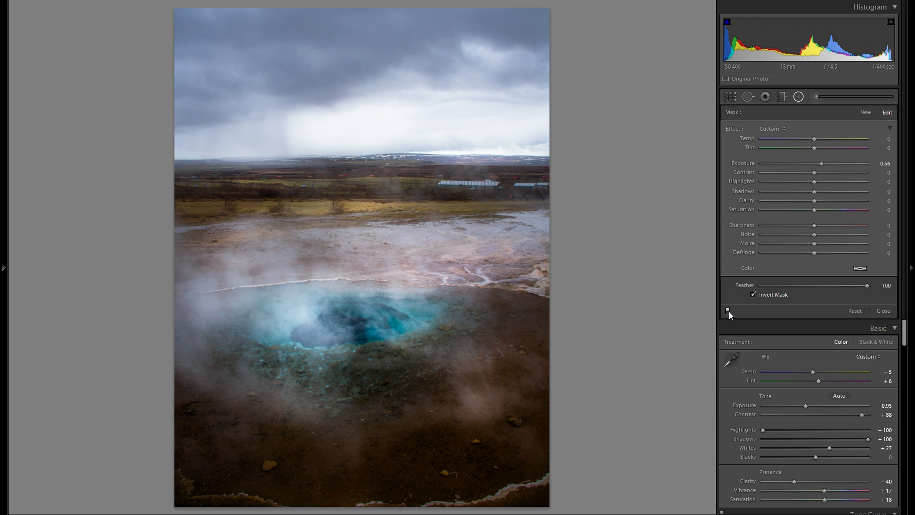
left_click(728, 311)
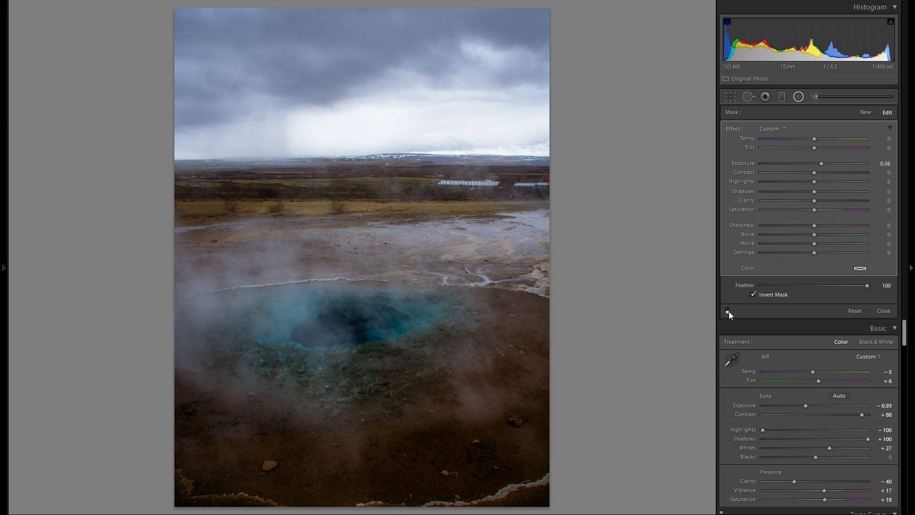
left_click(728, 310)
left_click(804, 96)
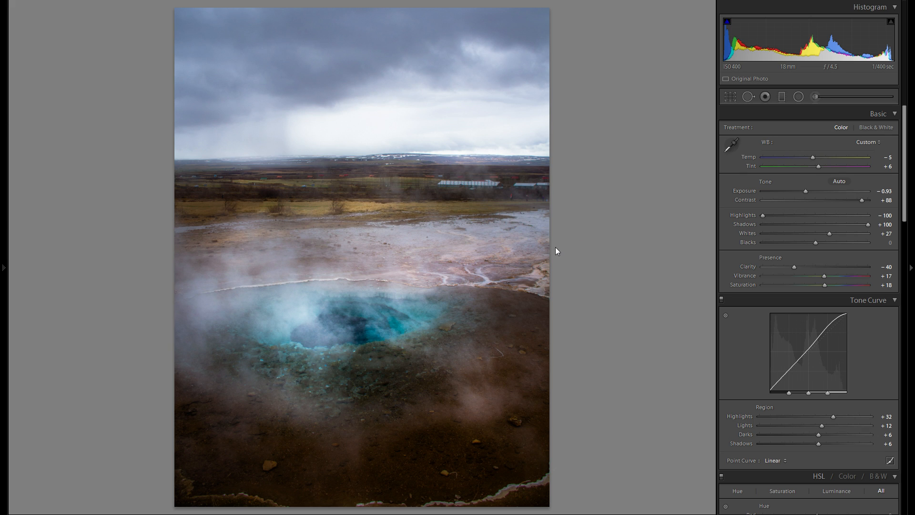
Look through the HSL, Split Toning, Detail, Lens Corrections, Effects and Camera Calibration settings.
scroll(785, 288, "down", 10)
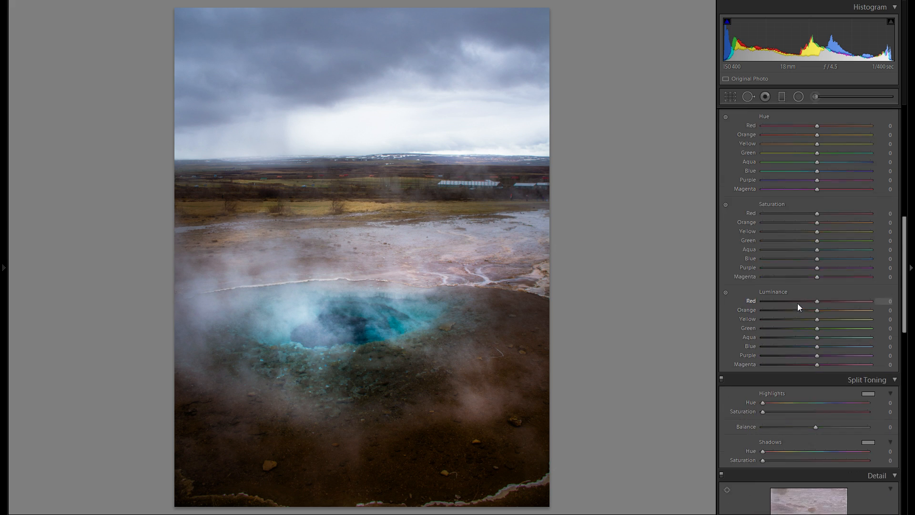
scroll(824, 300, "down", 5)
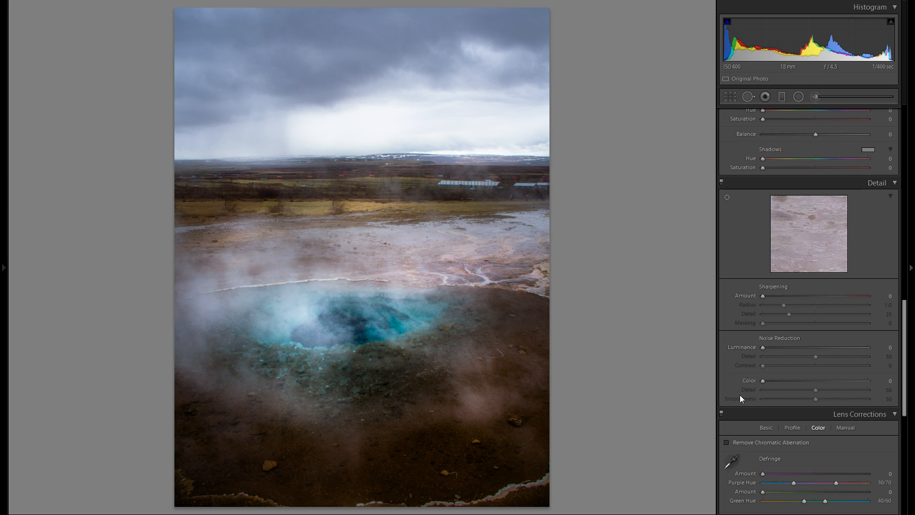
scroll(782, 385, "down", 10)
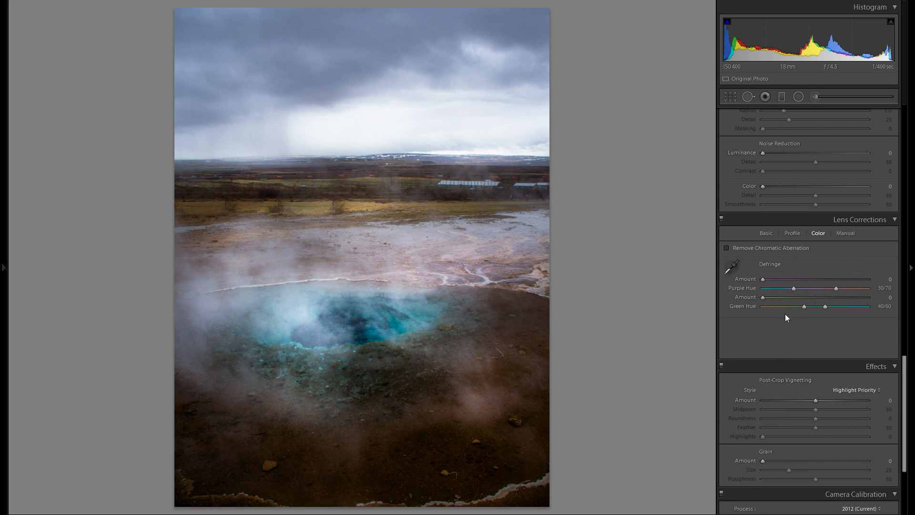
scroll(810, 340, "down", 8)
scroll(775, 343, "up", 5)
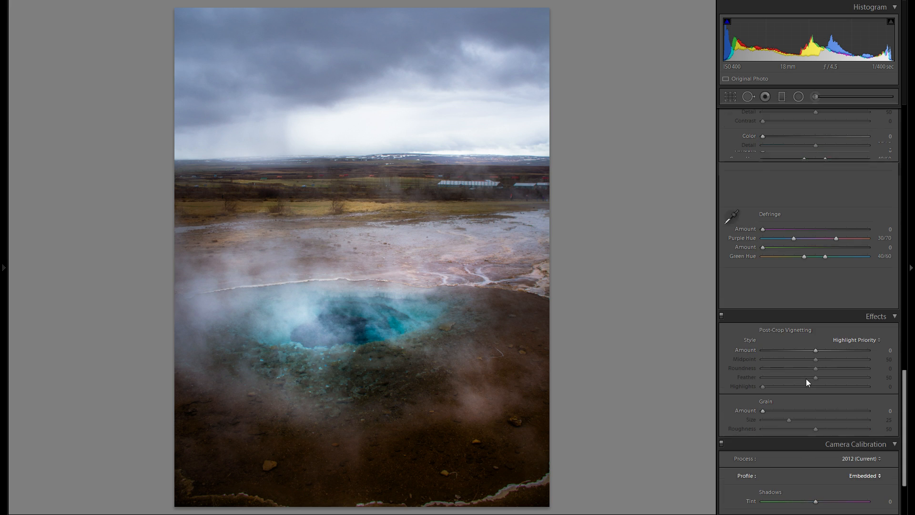
scroll(809, 381, "down", 5)
scroll(813, 382, "up", 20)
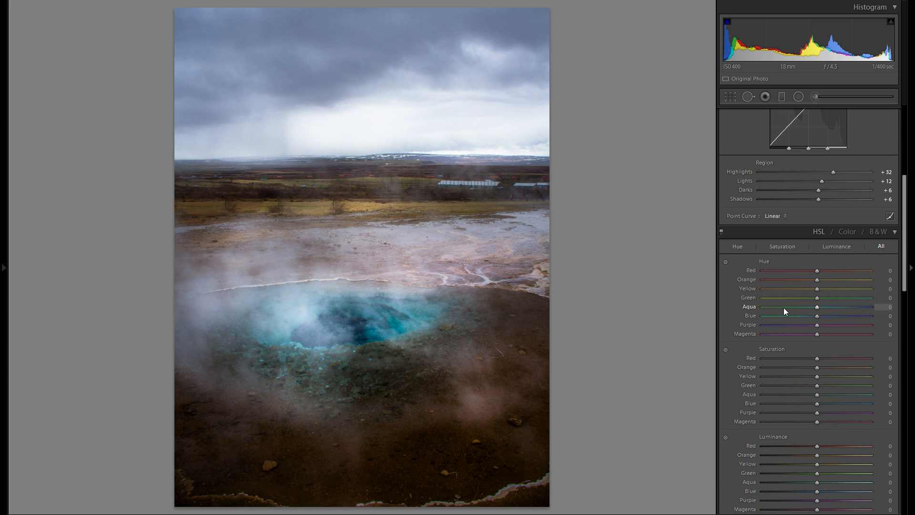
scroll(783, 307, "up", 5)
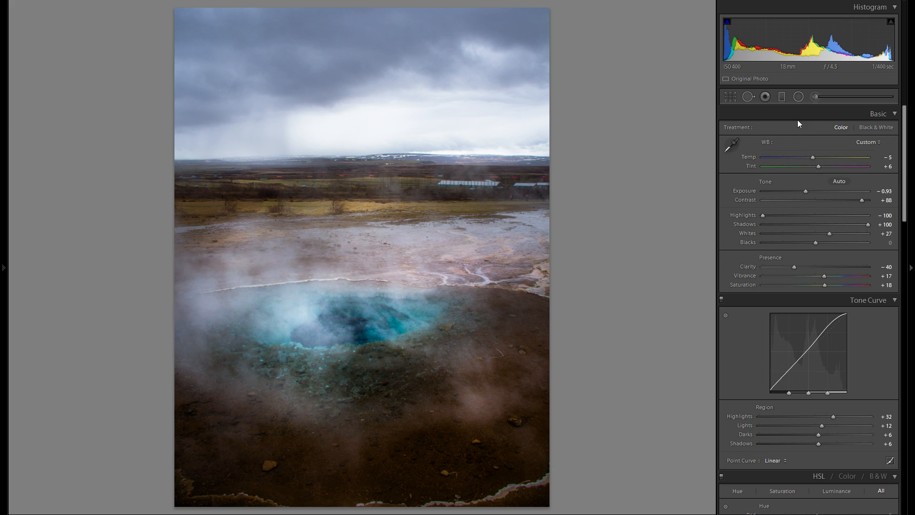
Draw a graduated filter over the sky with its Exposure reset to 0, tightening its transition around the horizon.
left_click(781, 98)
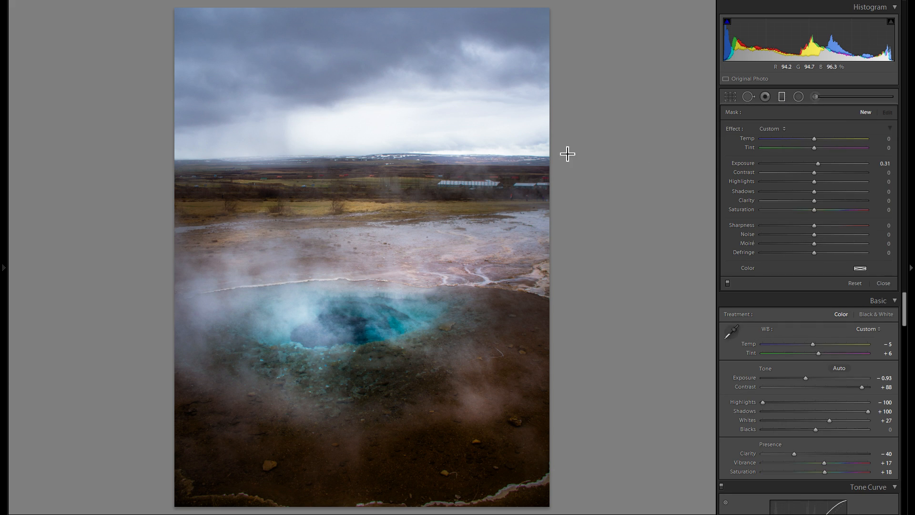
double_click(741, 164)
mouse_move(312, 128)
left_mouse_down()
mouse_move(317, 196)
mouse_move(309, 145)
left_mouse_up()
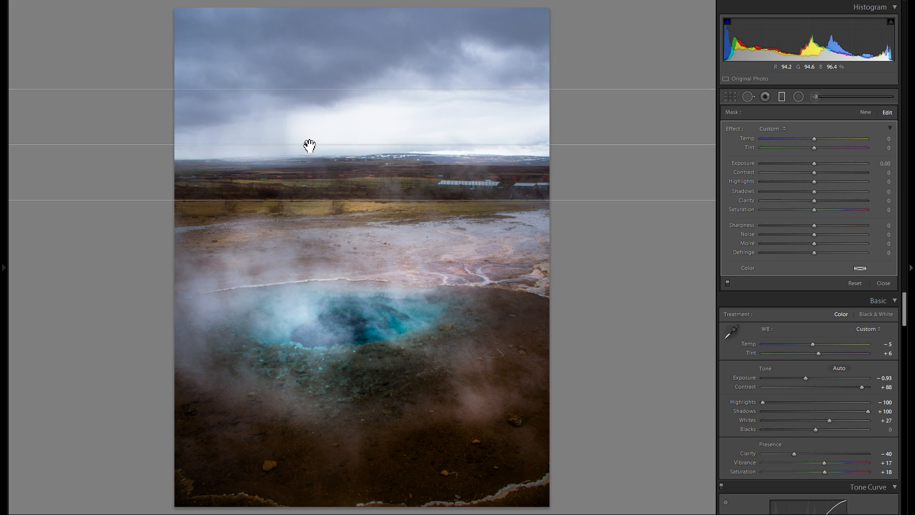
left_click_drag(310, 200, 310, 176)
left_click_drag(308, 133, 307, 149)
Set the sky filter's Exposure to −0.52, Contrast to 67 and Clarity to 50, and compare the photo with and without it.
left_click_drag(812, 163, 802, 164)
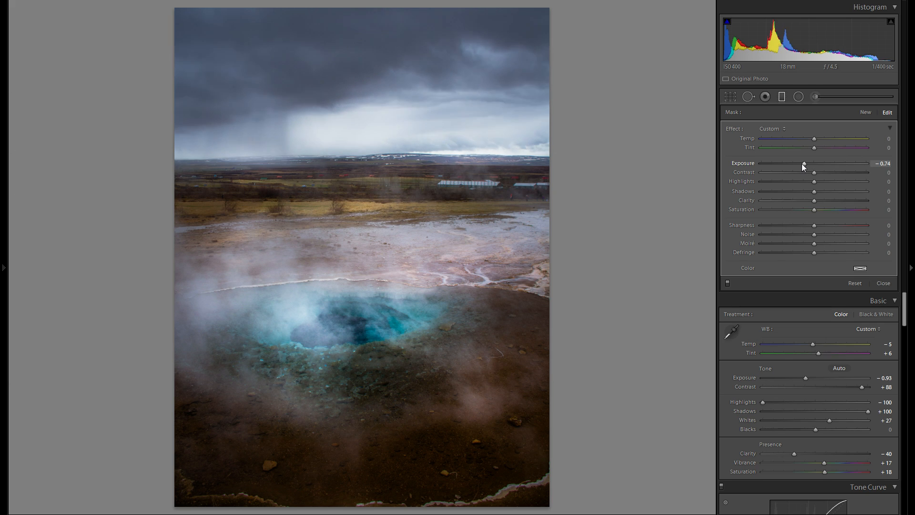
left_click_drag(804, 164, 848, 174)
left_click_drag(814, 200, 839, 201)
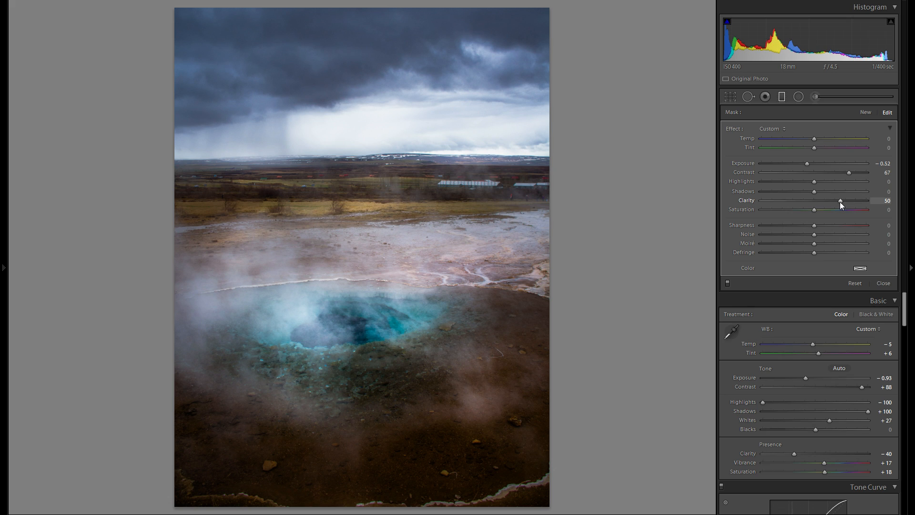
left_click(727, 284)
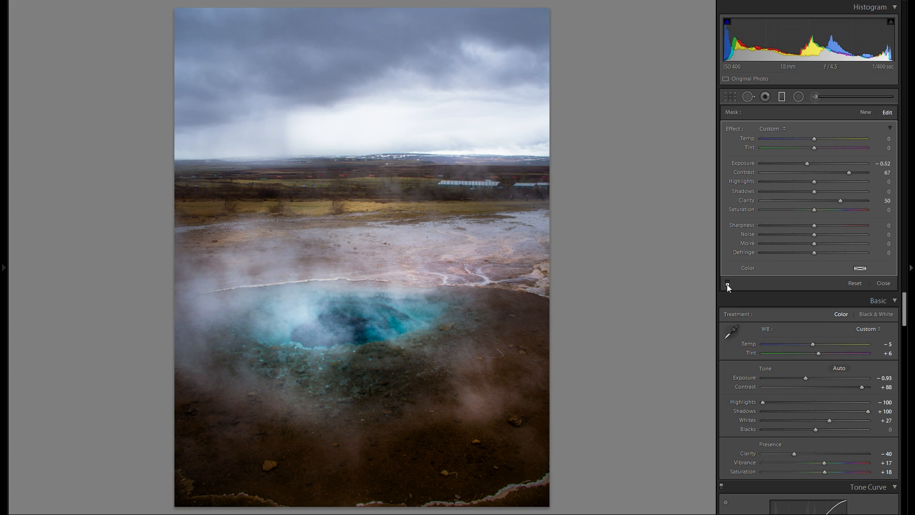
left_click(727, 284)
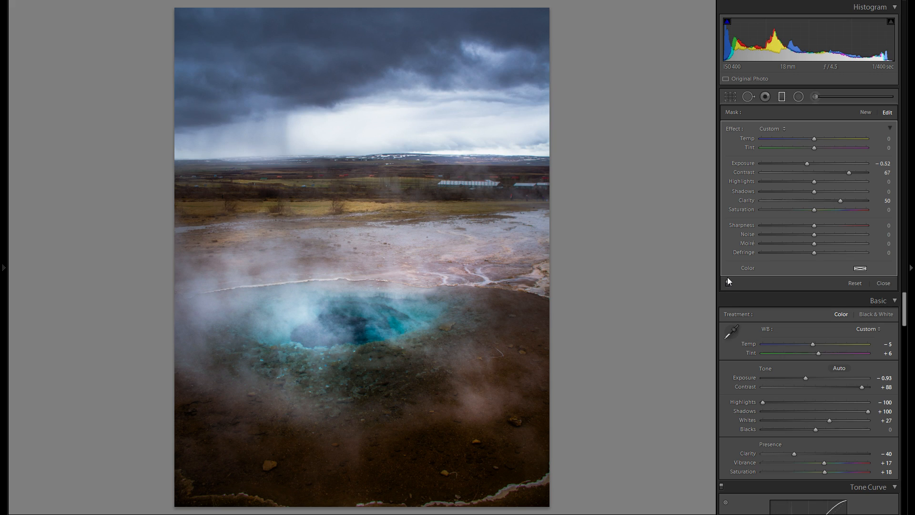
Lower the sky filter's Saturation to −43, comparing it with the reset value, and close the graduated filter.
mouse_move(341, 106)
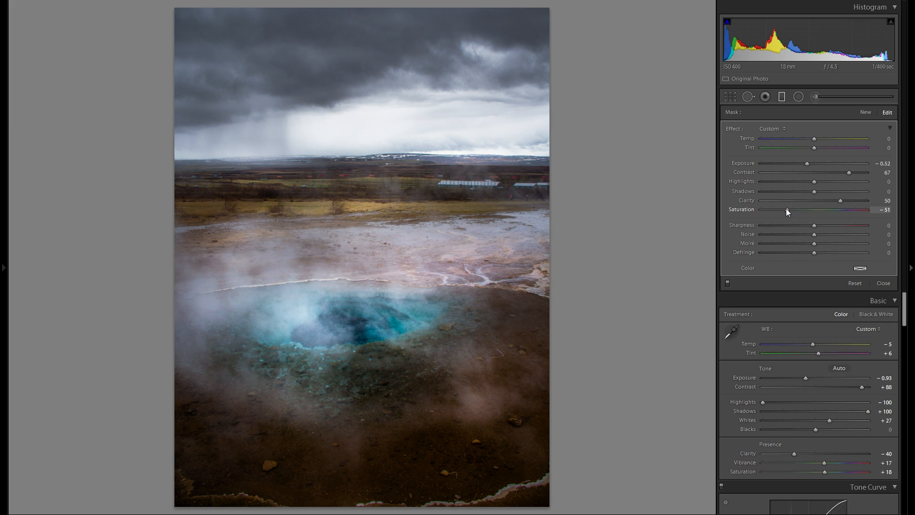
mouse_move(788, 209)
left_mouse_down()
mouse_move(760, 210)
mouse_move(782, 211)
left_mouse_up()
double_click(747, 210)
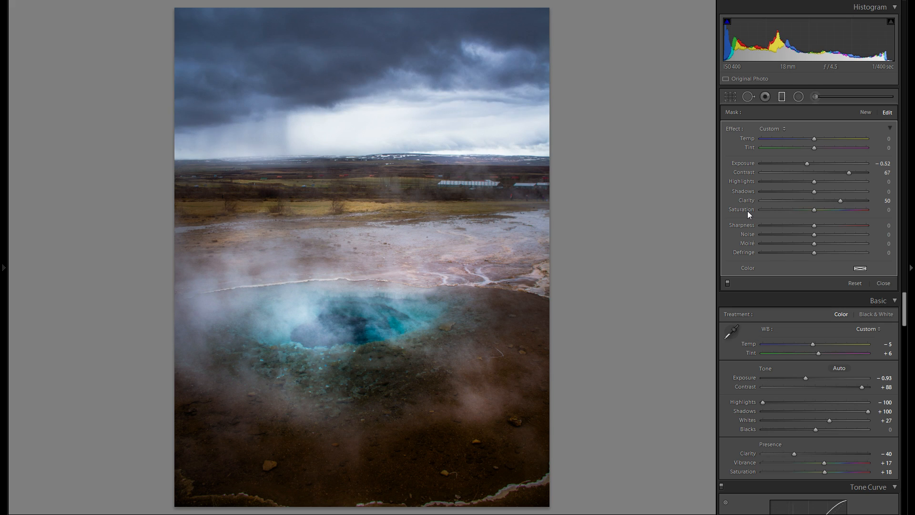
key("ctrl+z")
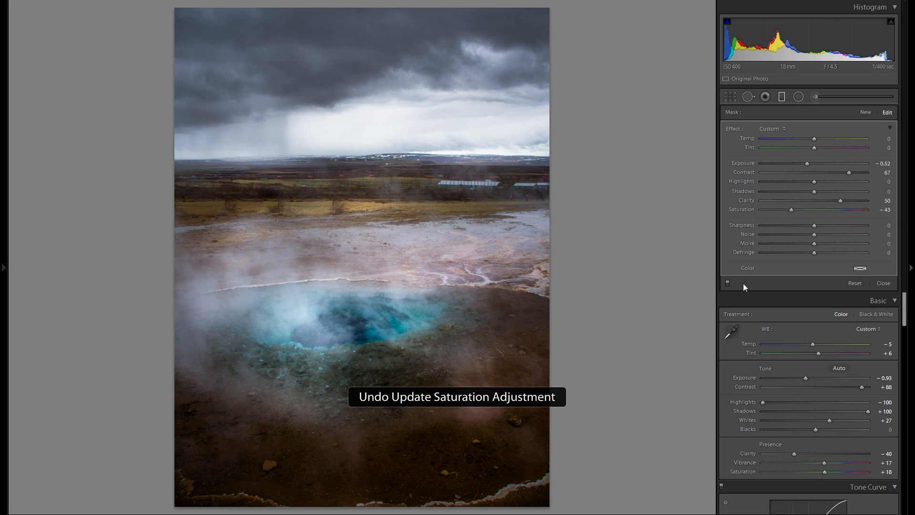
key("shift+m")
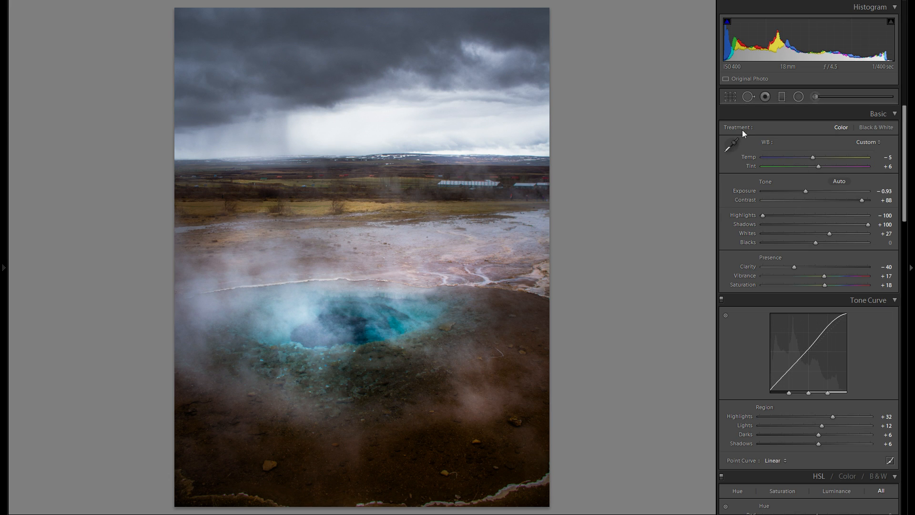
Crop the photo tighter to a 4 x 5 / 8 x 10 aspect, trimming the dark ground along the bottom edge.
left_click(728, 98)
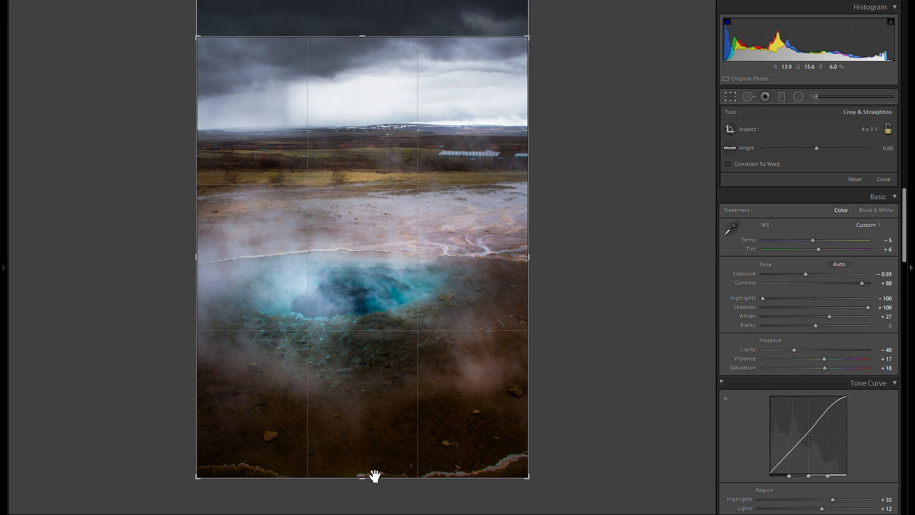
left_click_drag(368, 477, 368, 460)
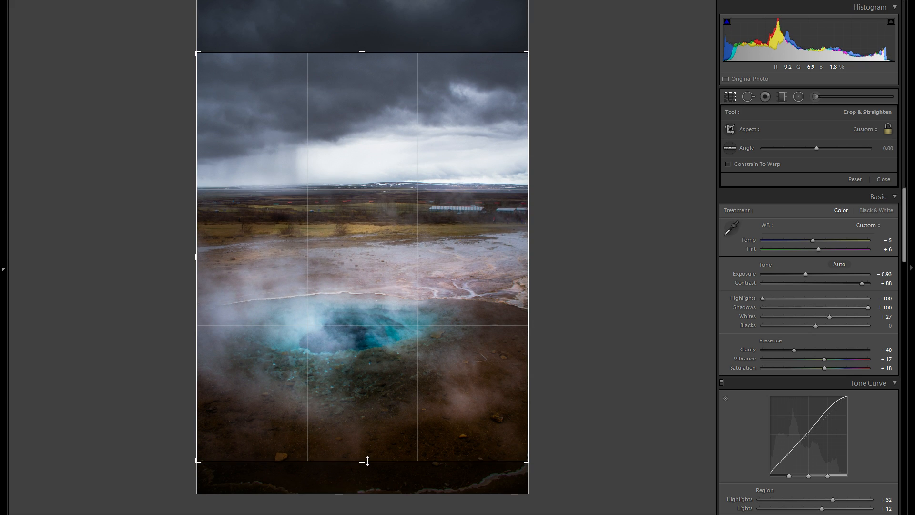
key("r")
key("r")
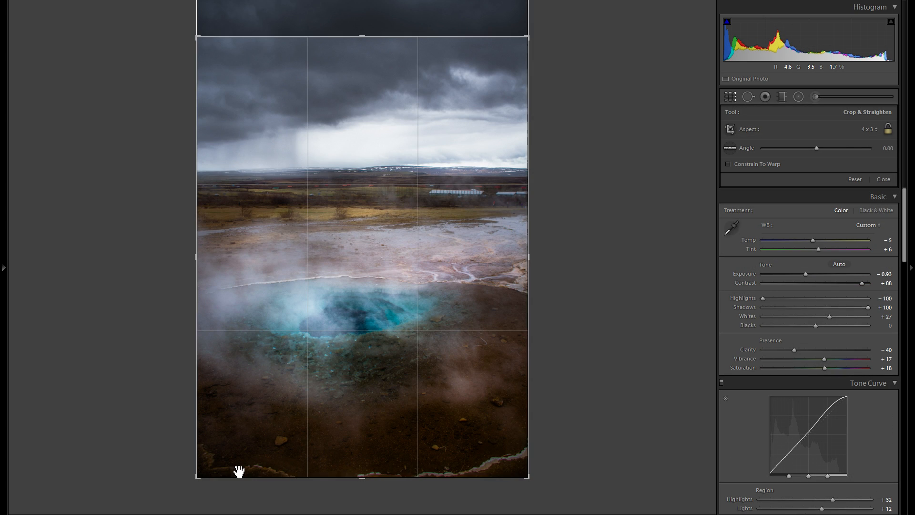
mouse_move(390, 477)
left_mouse_down()
mouse_move(390, 453)
mouse_move(390, 479)
mouse_move(398, 469)
left_mouse_up()
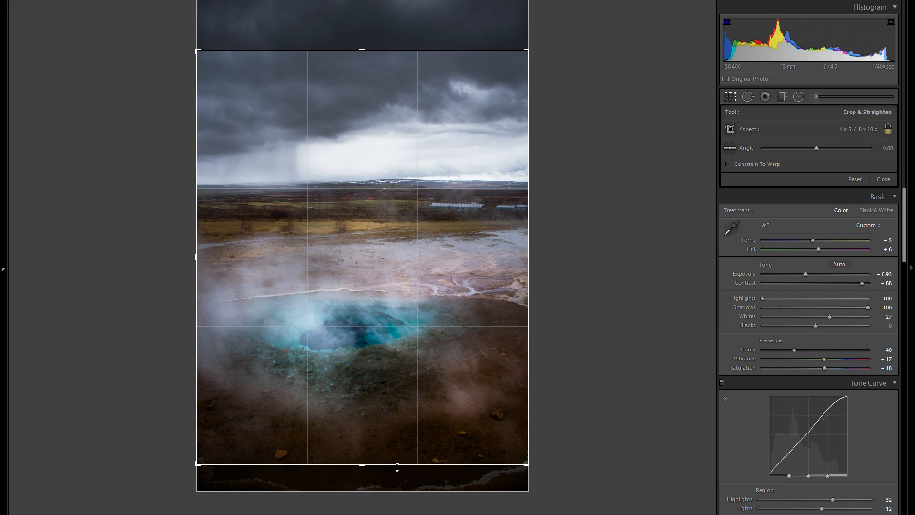
key("r")
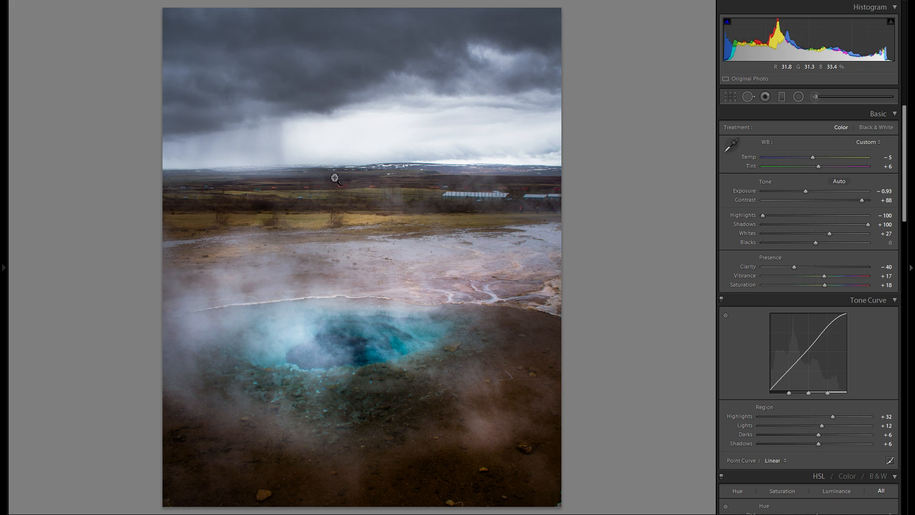
Paint a purple-pink colour tint with hue 298 and saturation 25% over the ground around the hot spring using the Adjustment Brush.
left_click(815, 96)
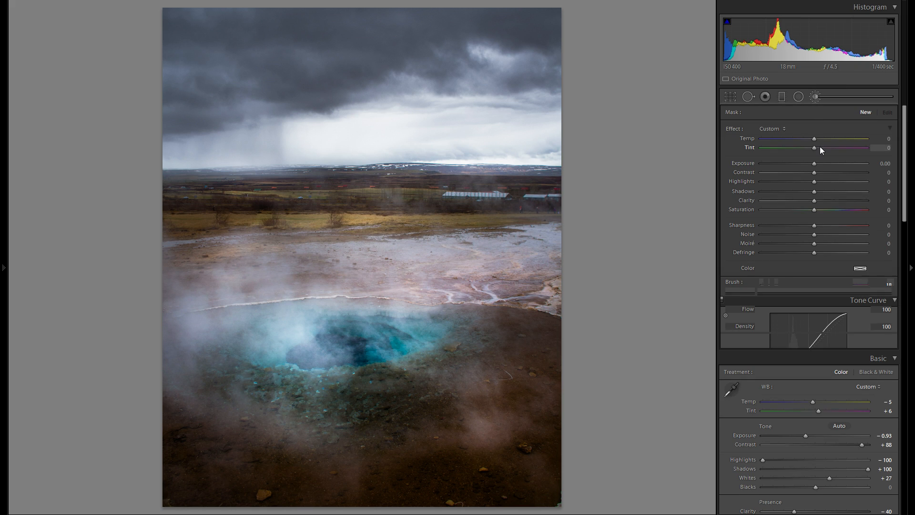
left_click(860, 269)
left_click_drag(695, 291, 697, 301)
left_click(658, 245)
scroll(508, 333, "up", 3)
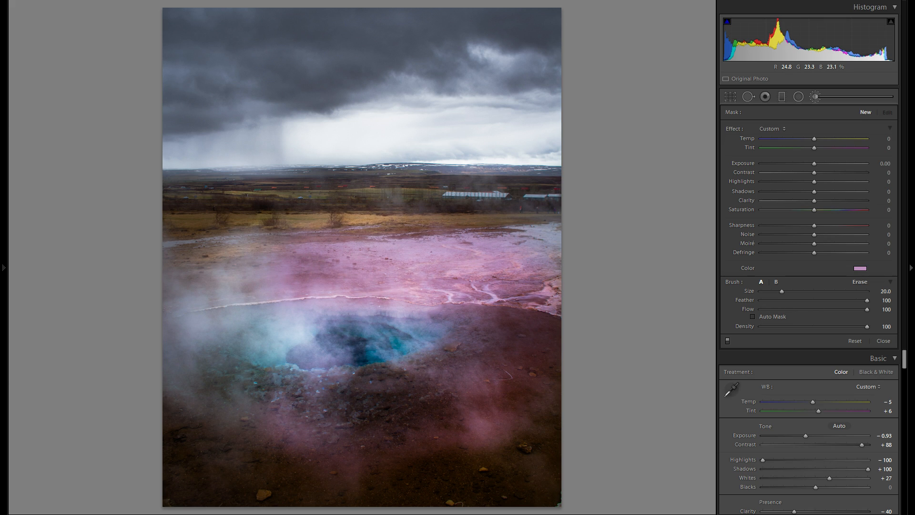
left_click_drag(431, 376, 507, 331)
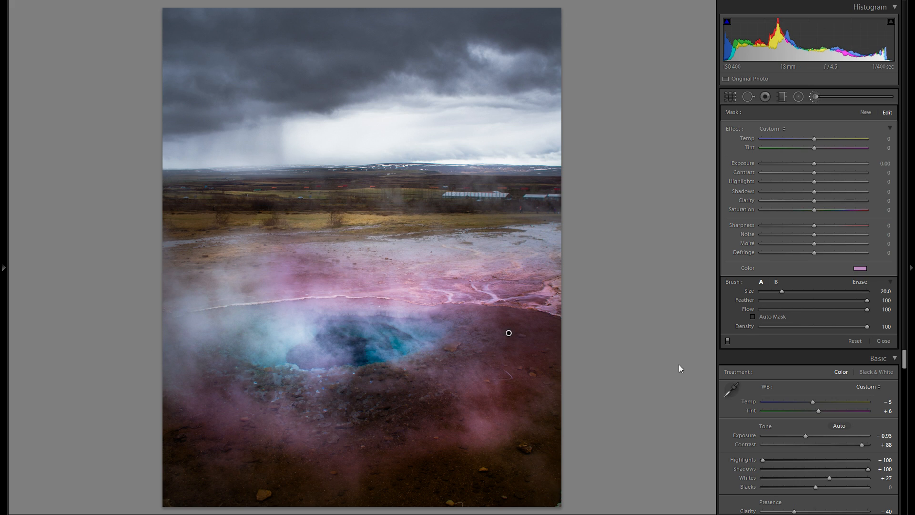
Lower the brush tint's saturation to a very faint purple, compare the photo with and without it, and close the brush.
left_click(859, 267)
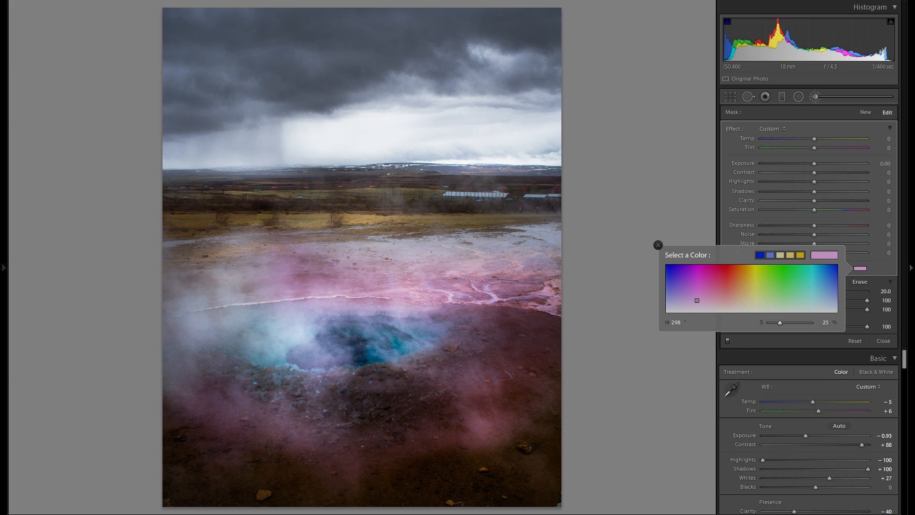
left_click_drag(696, 300, 696, 310)
left_click_drag(696, 306, 697, 309)
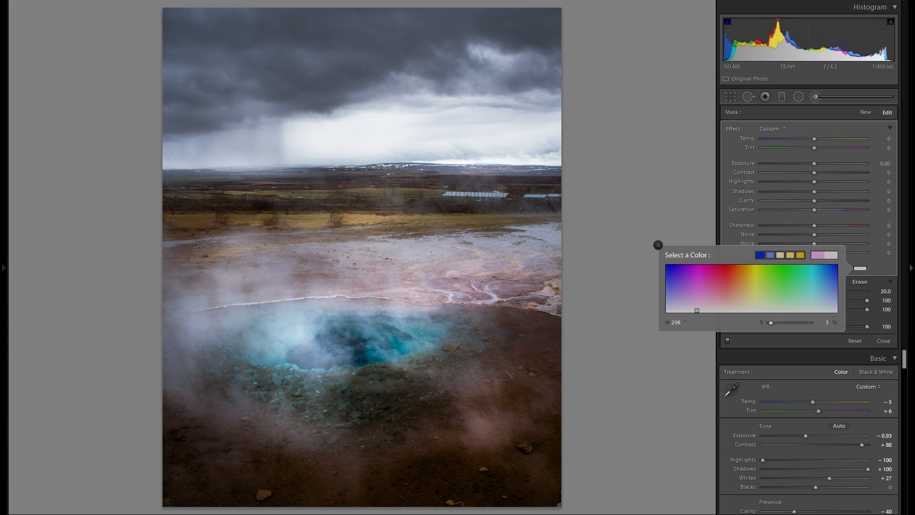
left_click(657, 245)
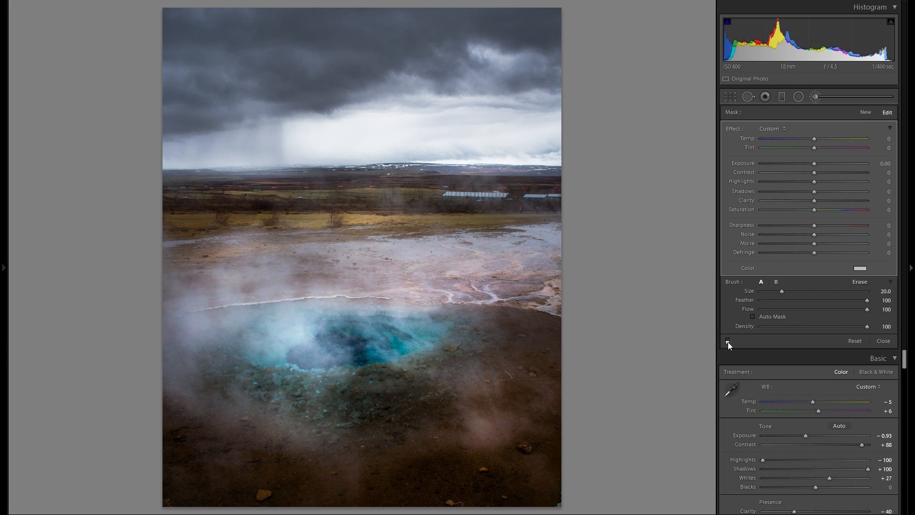
key("k")
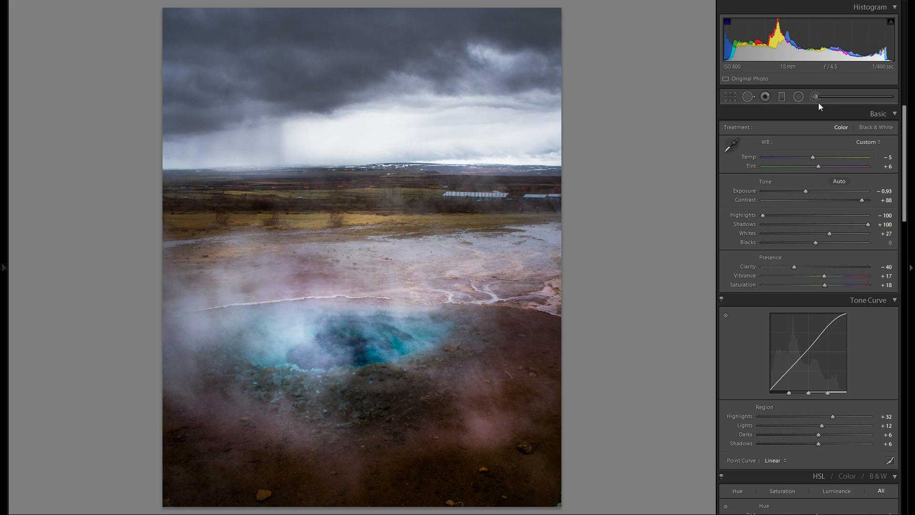
Paint a new brush adjustment with Contrast 31 and no colour tint over the blue water of the hot spring.
left_click(818, 97)
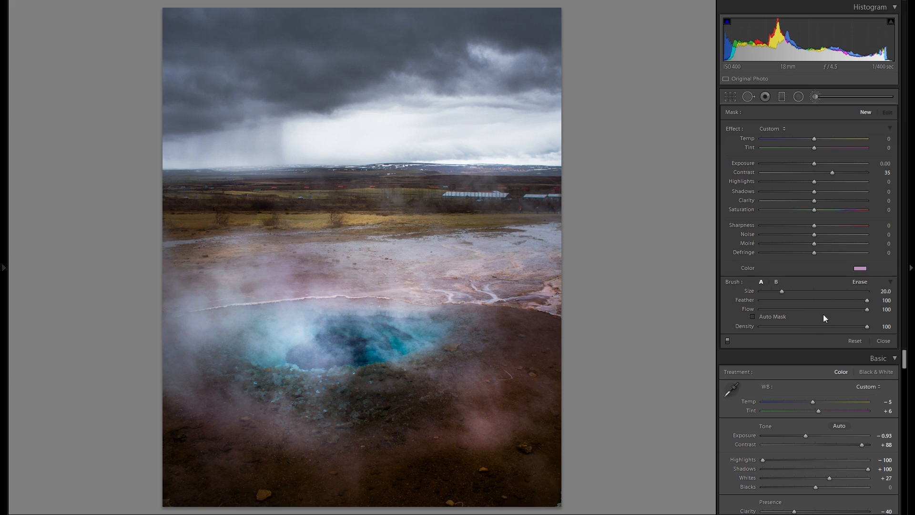
left_click(860, 268)
left_click(831, 255)
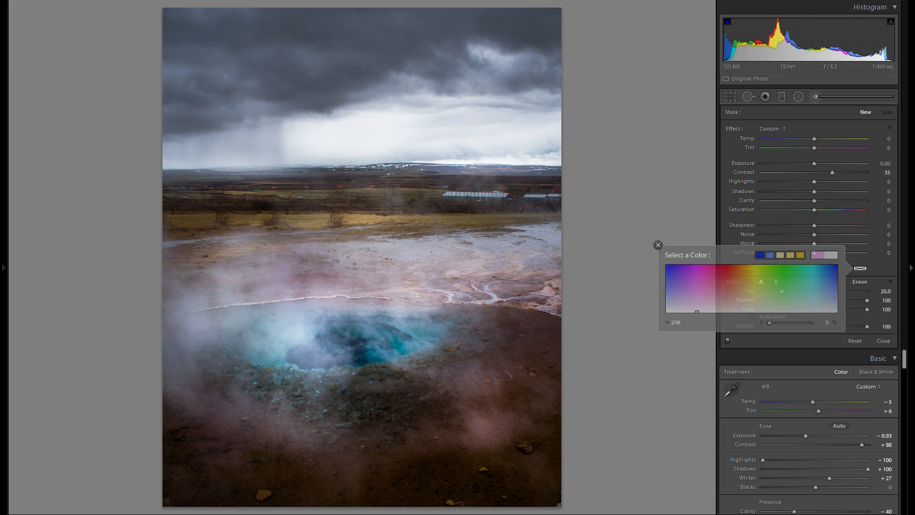
key("Escape")
left_click_drag(832, 173, 830, 172)
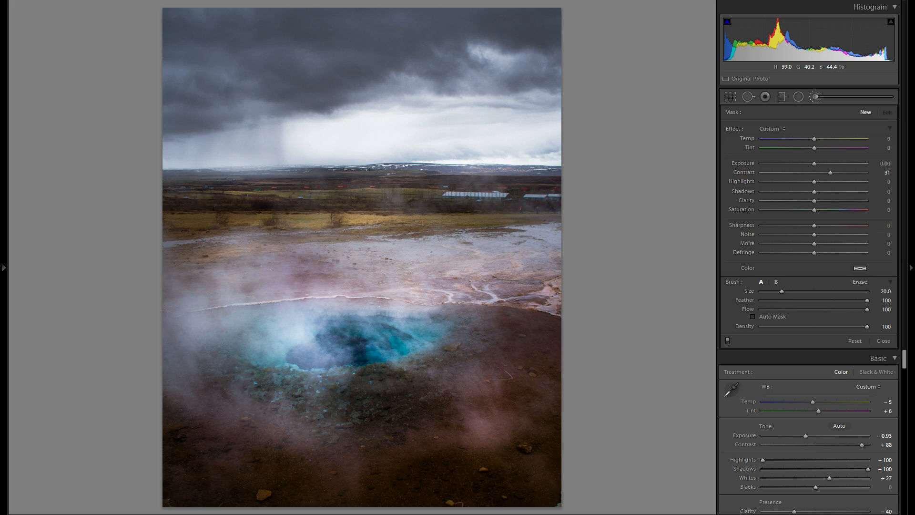
left_click_drag(418, 333, 509, 333)
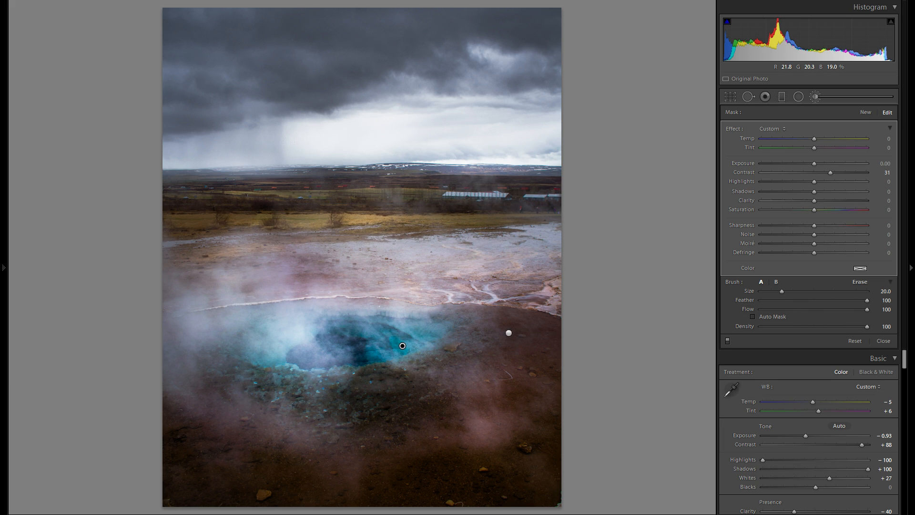
Raise the Exposure of the existing graduated sky filter to −0.34 and close the filter.
key("m")
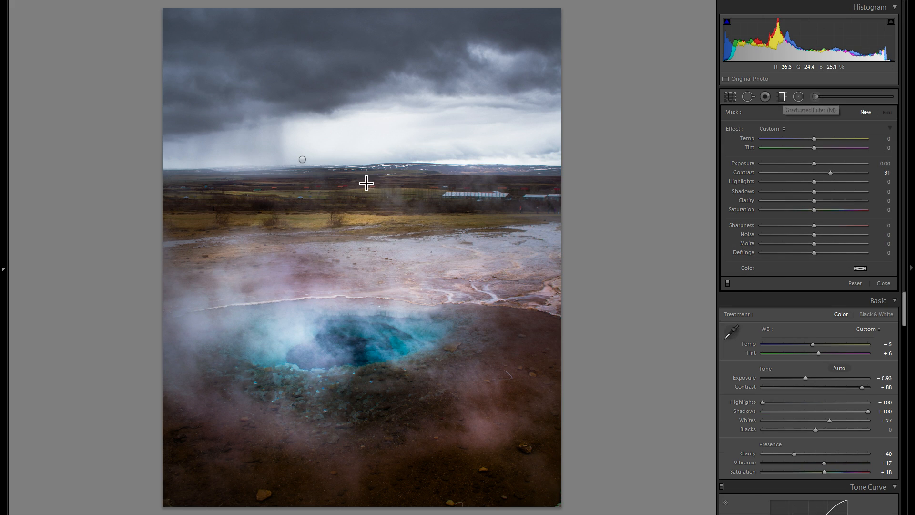
left_click(302, 160)
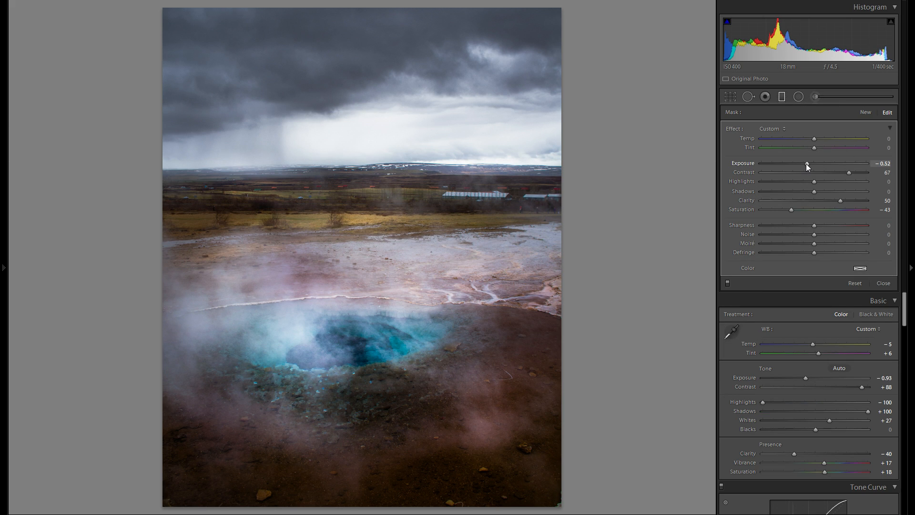
left_click_drag(807, 164, 810, 162)
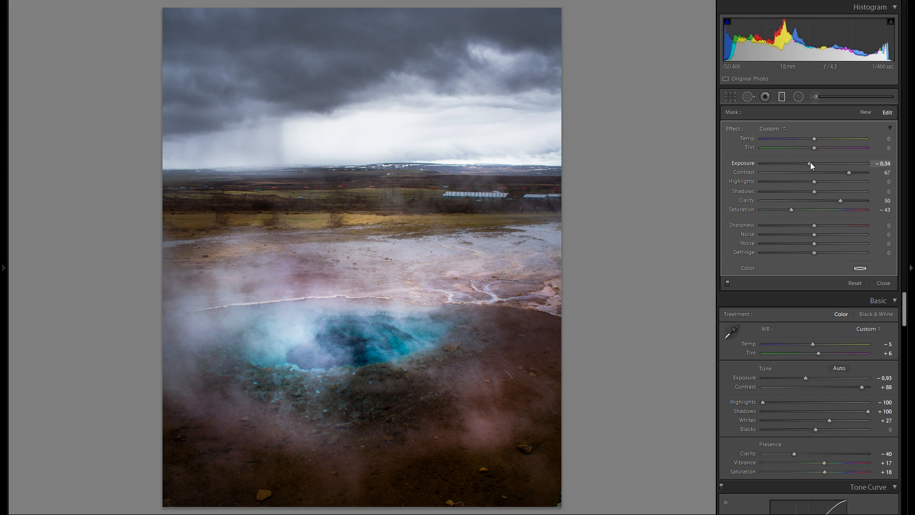
left_click(781, 96)
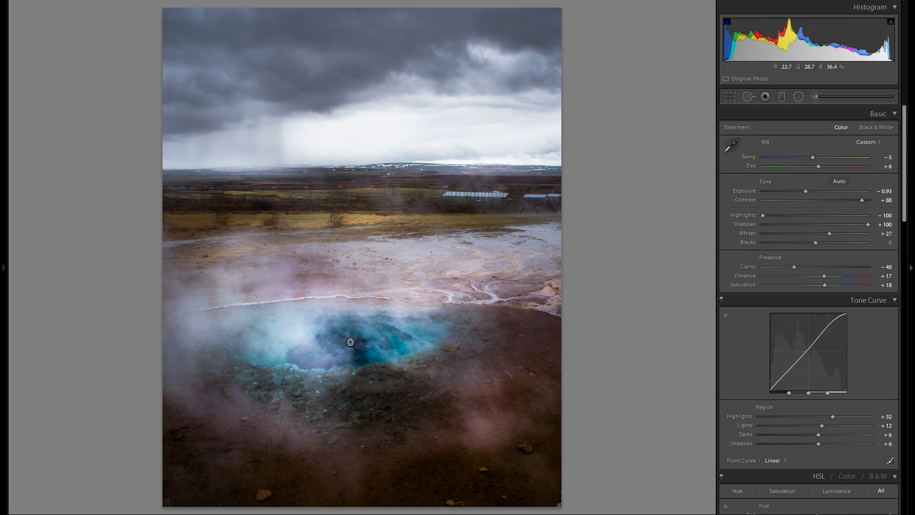
Set Luminance noise reduction to 25 while inspecting the steaming pool up close, and return to the full view.
left_click(327, 376)
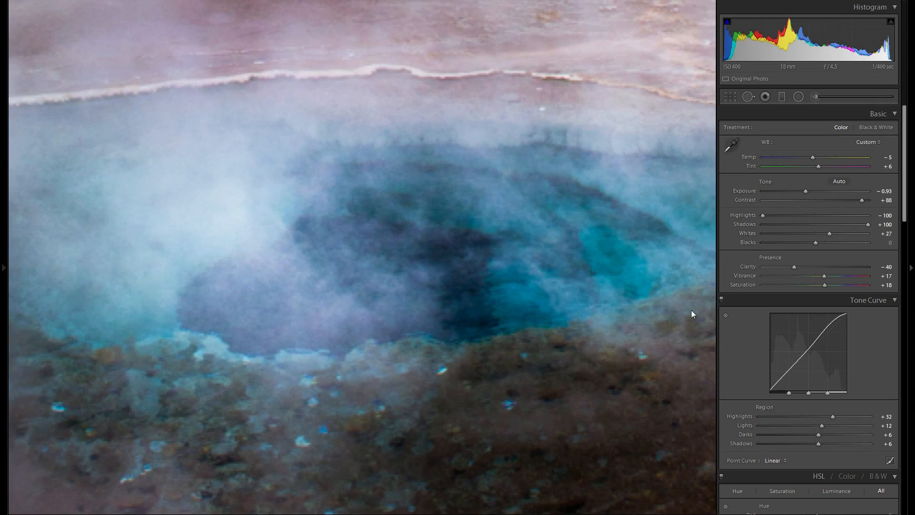
scroll(787, 300, "down", 15)
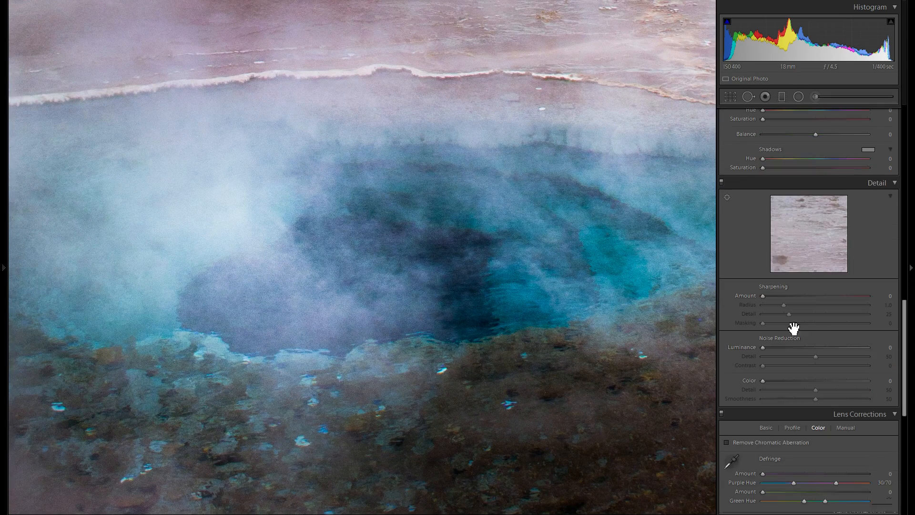
left_click(787, 347)
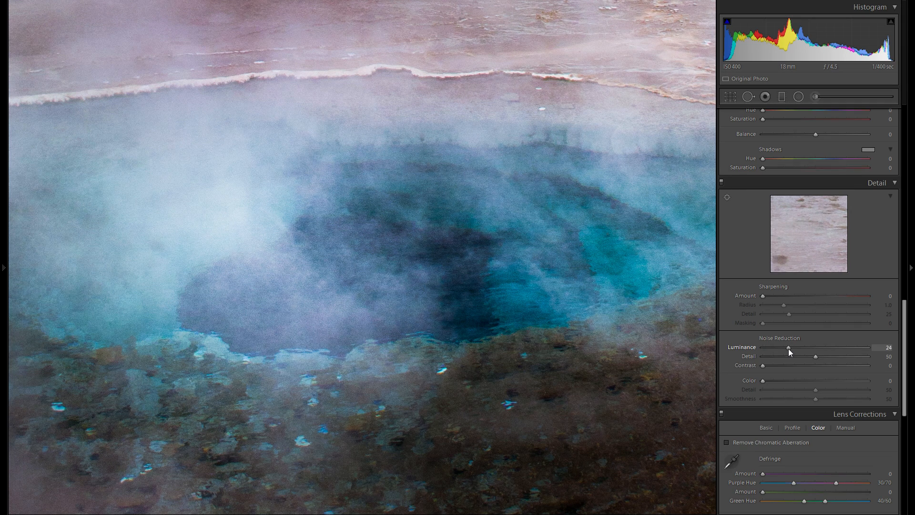
left_click(484, 295)
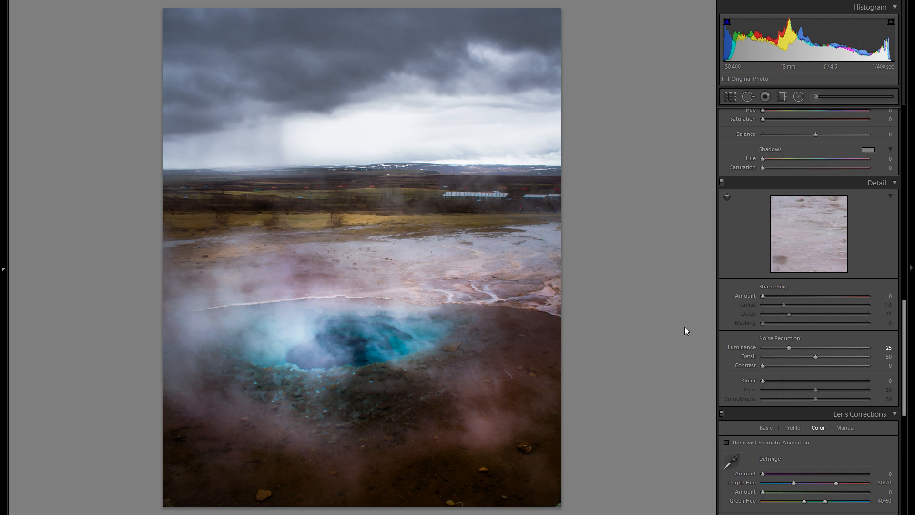
Delete the radial filter over the yellow grass strip below the horizon and close the Radial Filter tool.
scroll(800, 213, "up", 5)
scroll(799, 213, "up", 3)
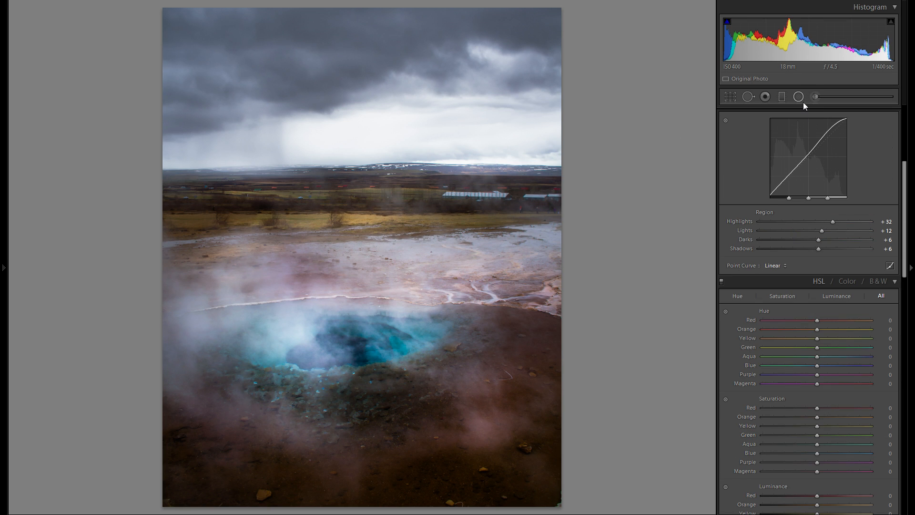
left_click(799, 97)
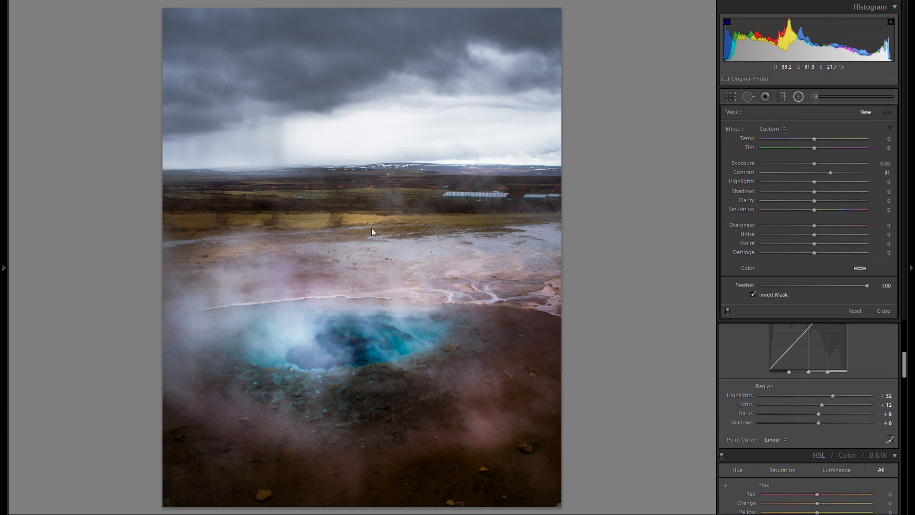
mouse_move(359, 231)
left_click(369, 213)
right_click(379, 213)
left_click(387, 229)
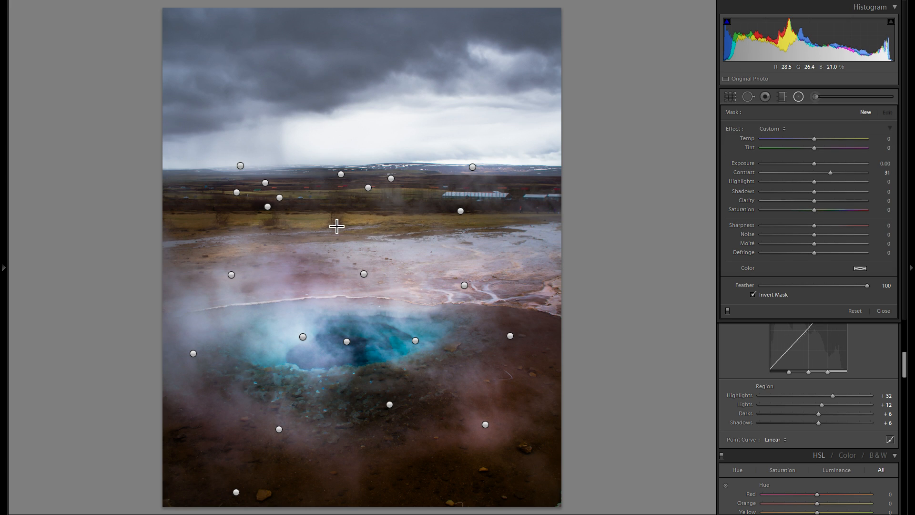
left_click(802, 97)
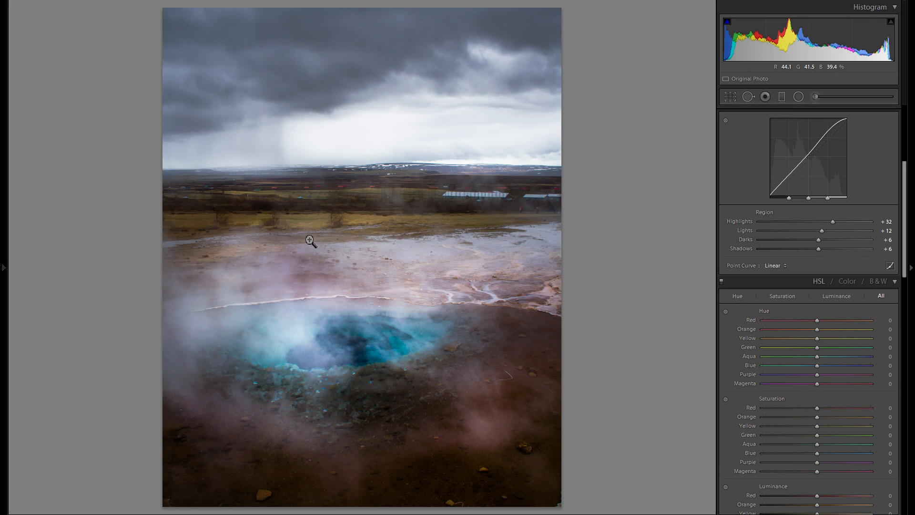
Darken the outer edges of the ground with a size 28 brush adjustment, with Contrast reset to 0 and Exposure at −0.52.
left_click(816, 96)
double_click(741, 173)
left_click_drag(813, 162, 808, 162)
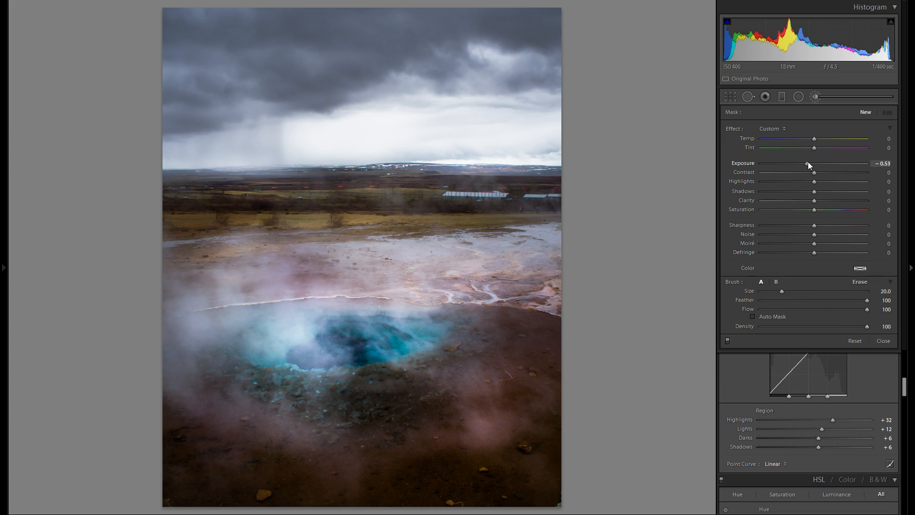
scroll(556, 272, "up", 5)
mouse_move(556, 271)
left_mouse_down()
mouse_move(553, 281)
mouse_move(529, 274)
left_mouse_up()
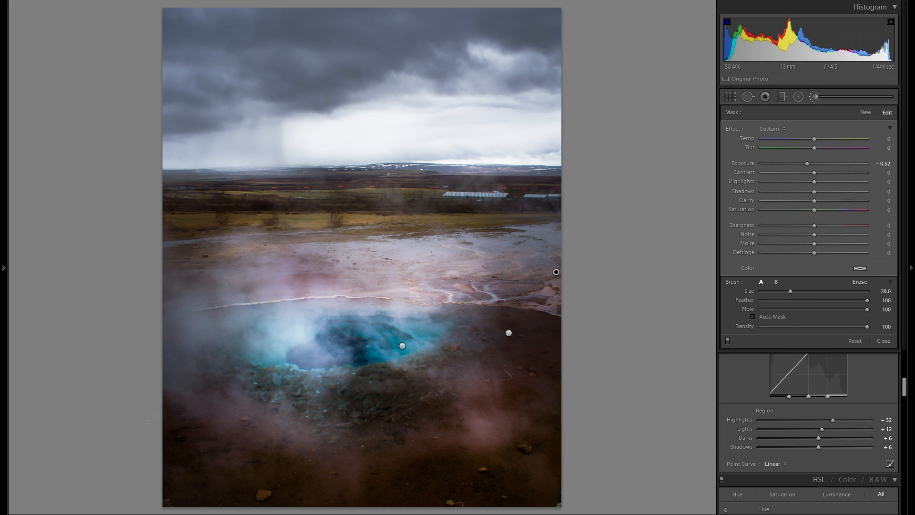
left_click(814, 96)
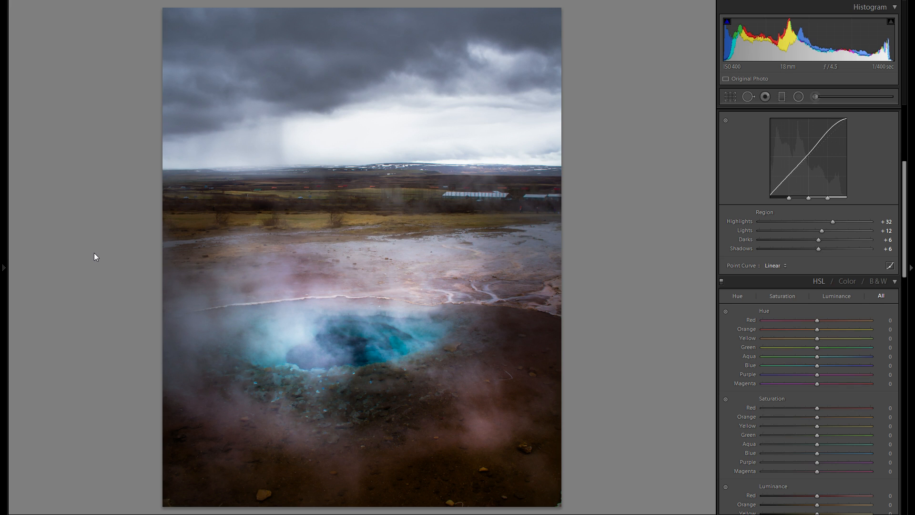
Compare the latest edit with the imported original through the history, and show the before and after versions side by side.
mouse_move(6, 259)
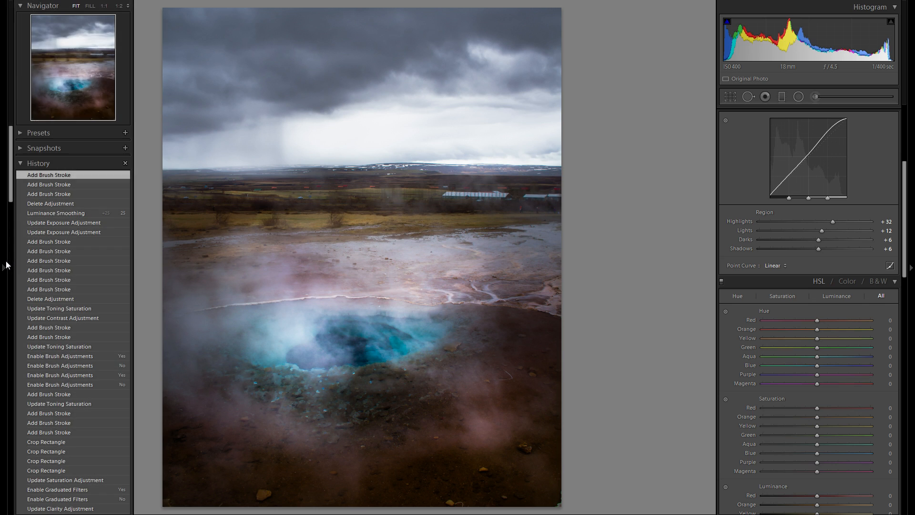
scroll(88, 328, "down", 10)
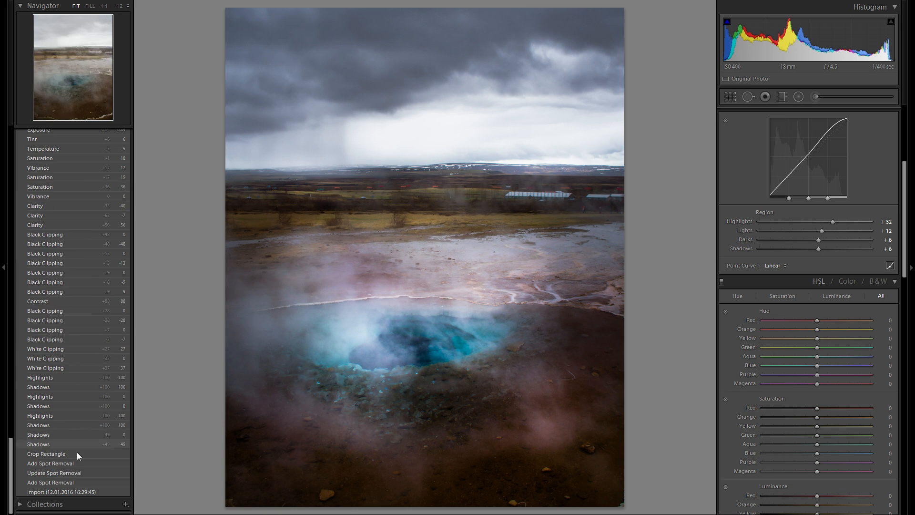
left_click(76, 486)
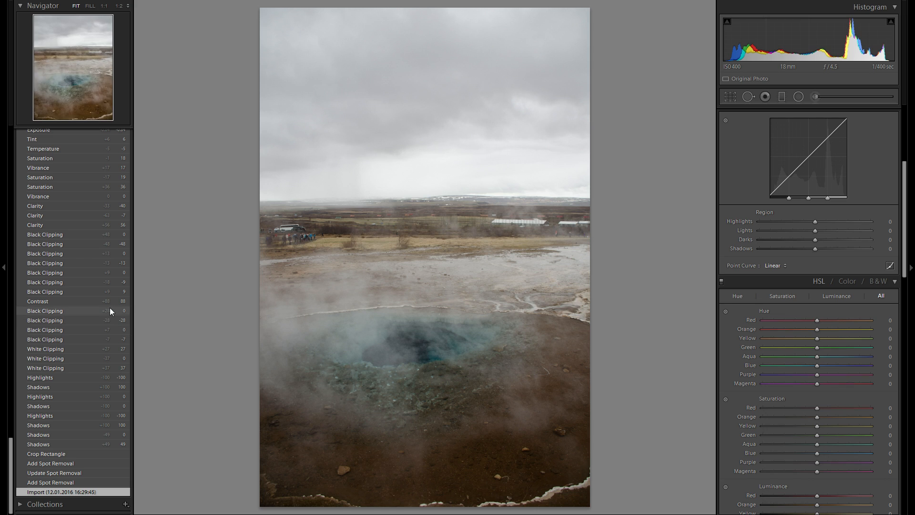
scroll(99, 310, "up", 8)
scroll(96, 310, "up", 5)
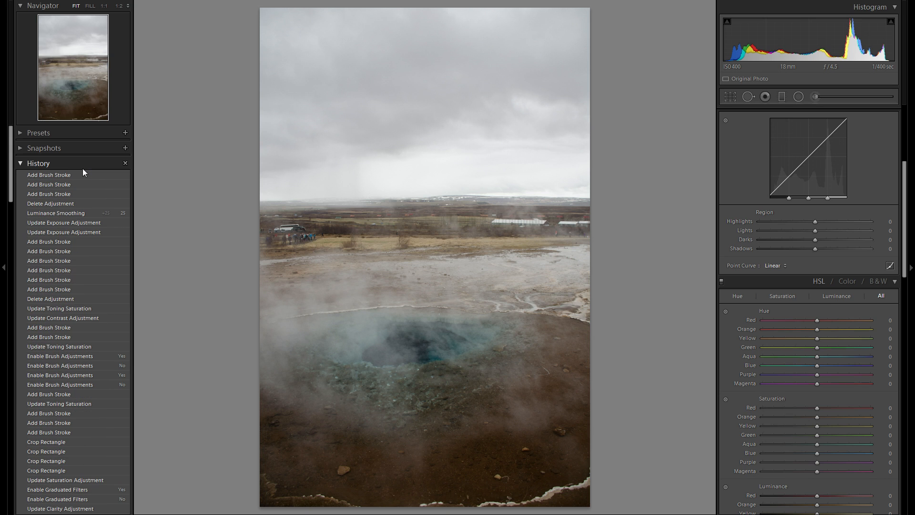
left_click(81, 174)
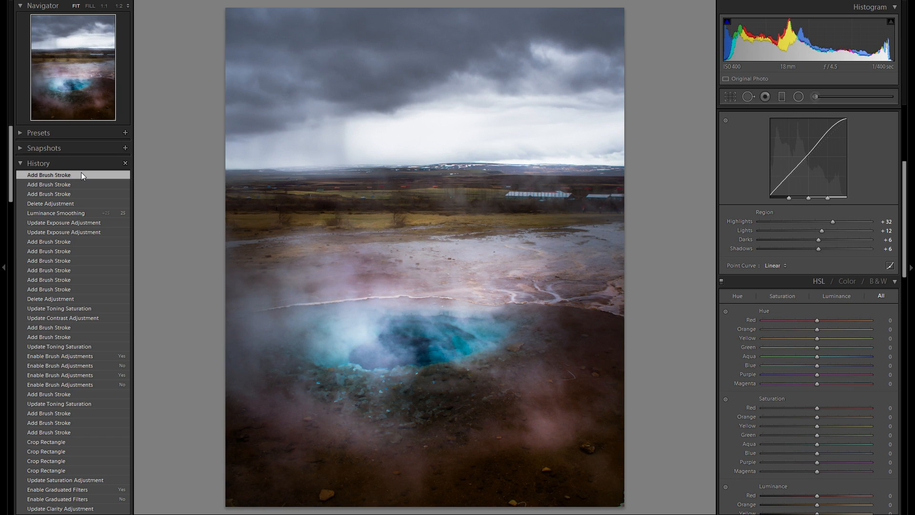
left_click(6, 192)
key("y")
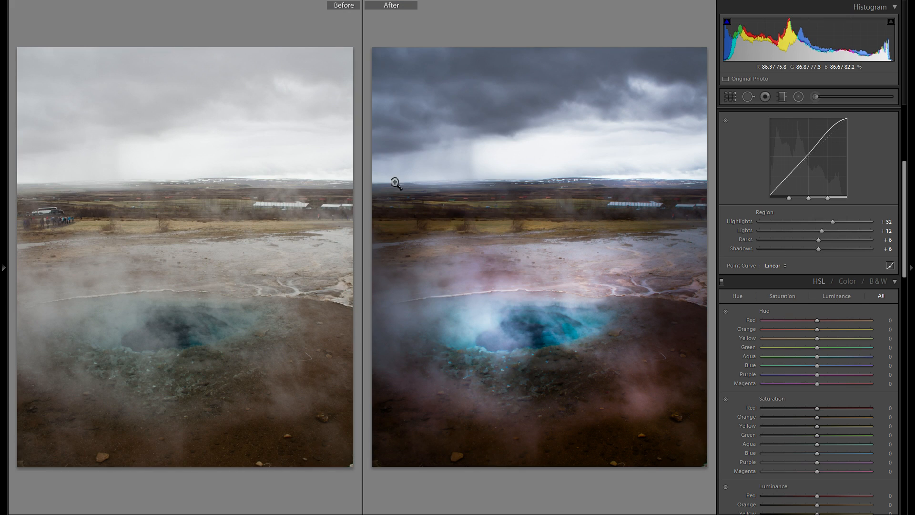